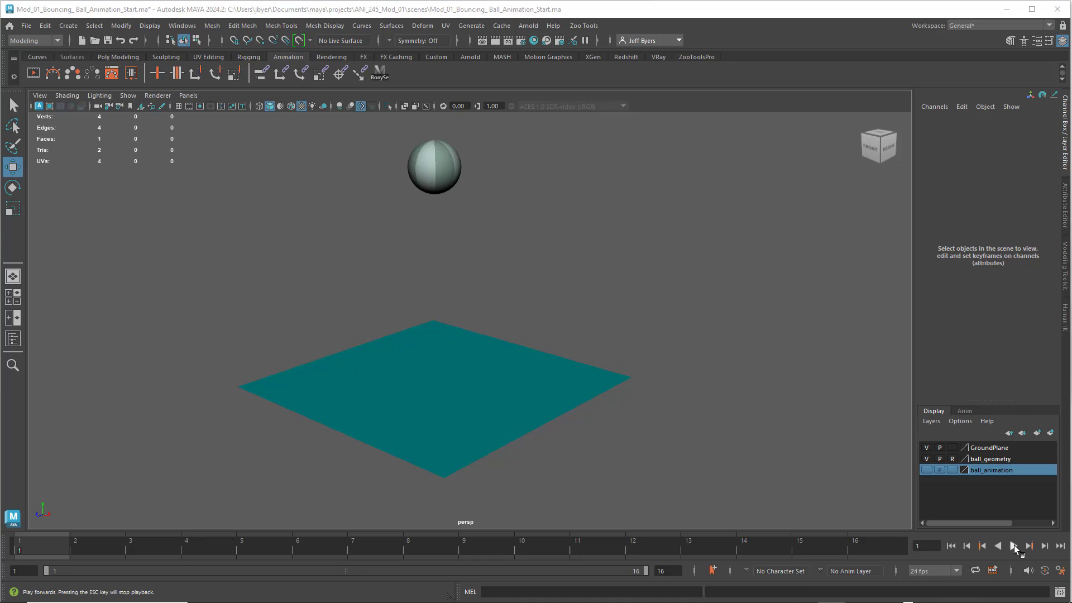
- Play the bouncing ball animation in the viewport, stop it, and return to frame 1
click(1014, 545)
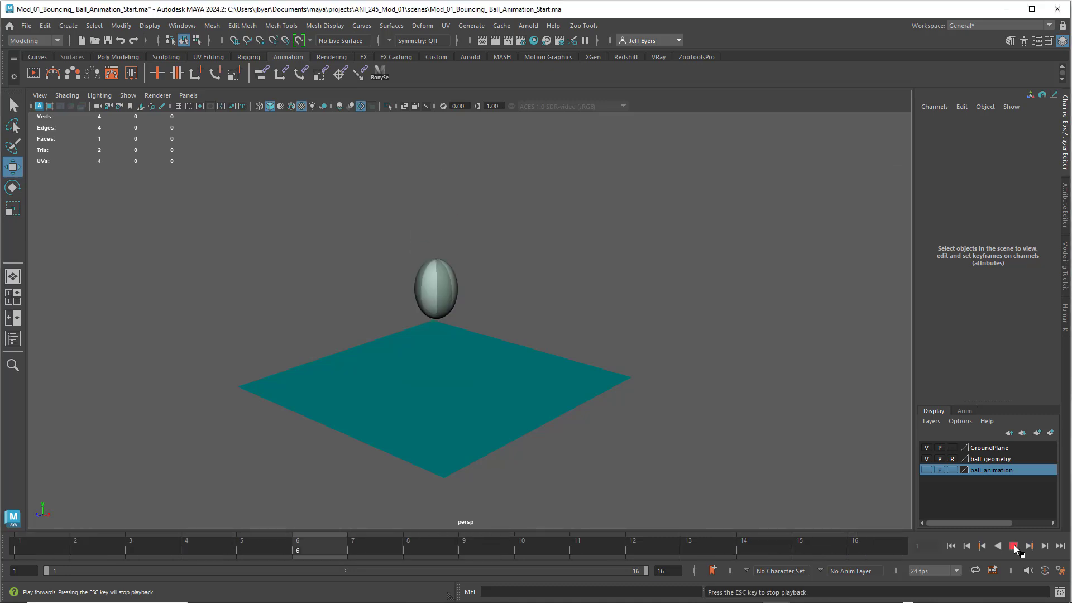
click(1014, 546)
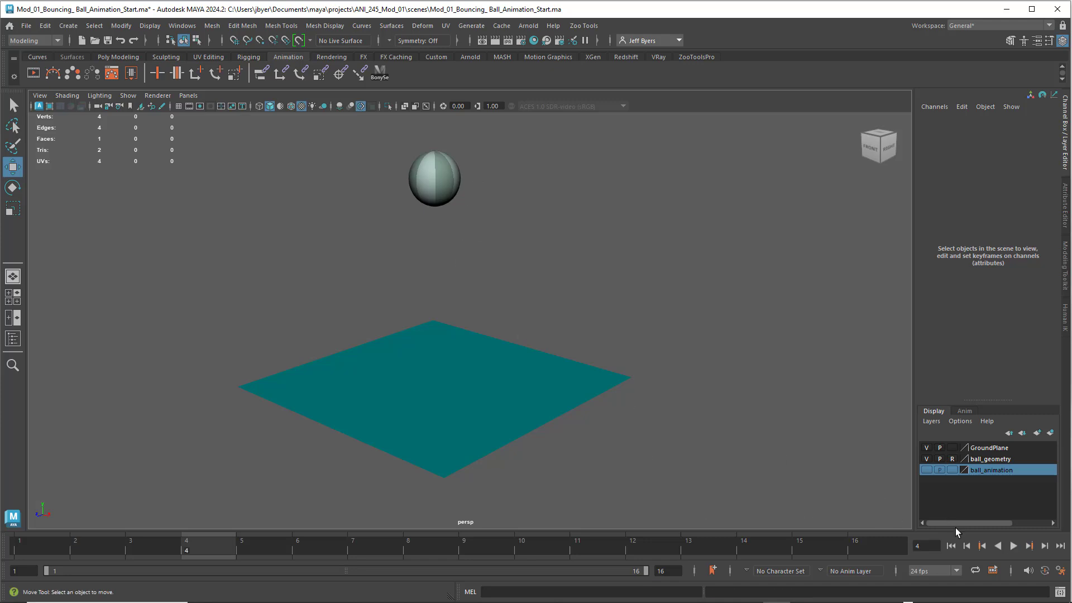
click(952, 546)
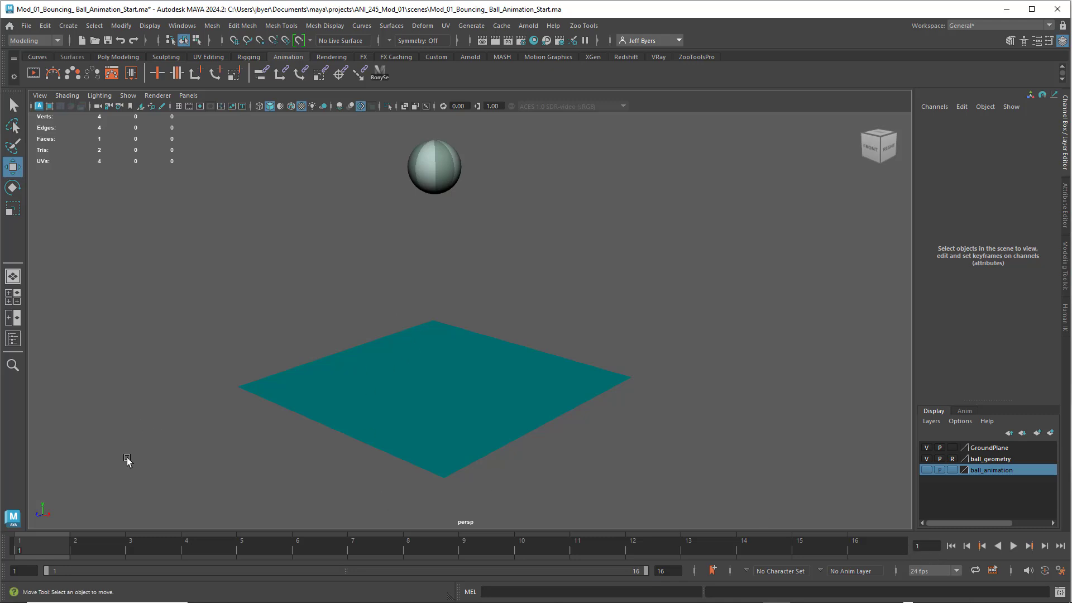
- Check the file type choices in the Save Scene As options, then close them without saving
click(27, 26)
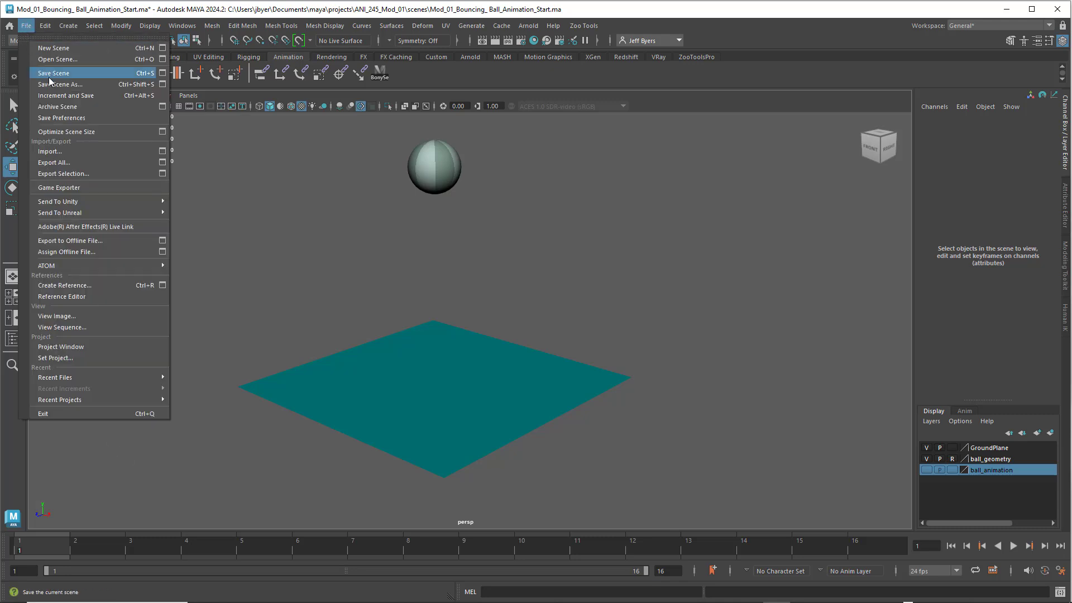
click(162, 84)
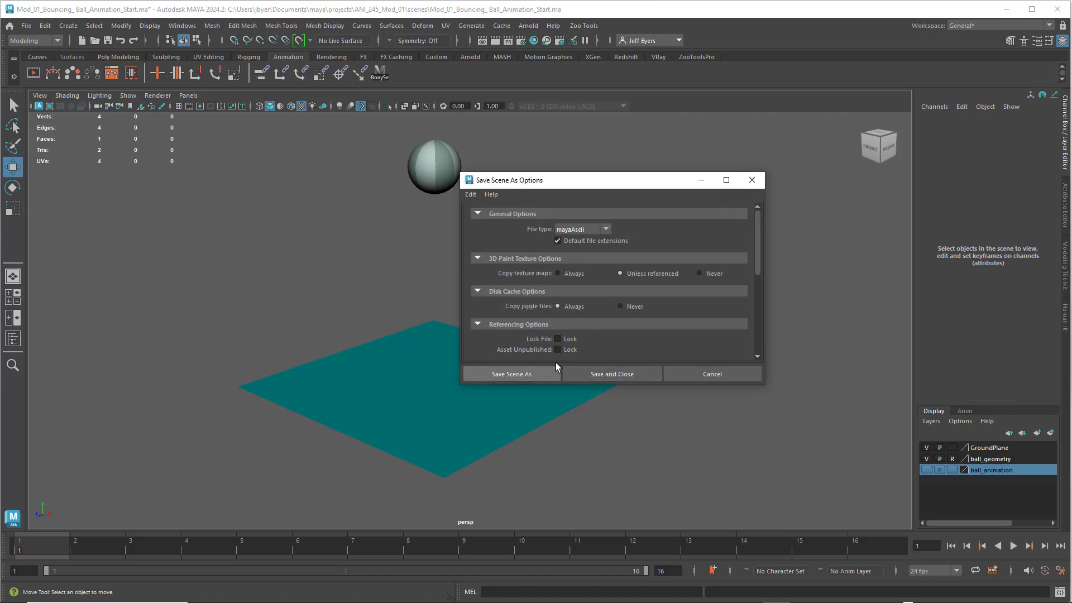
click(607, 230)
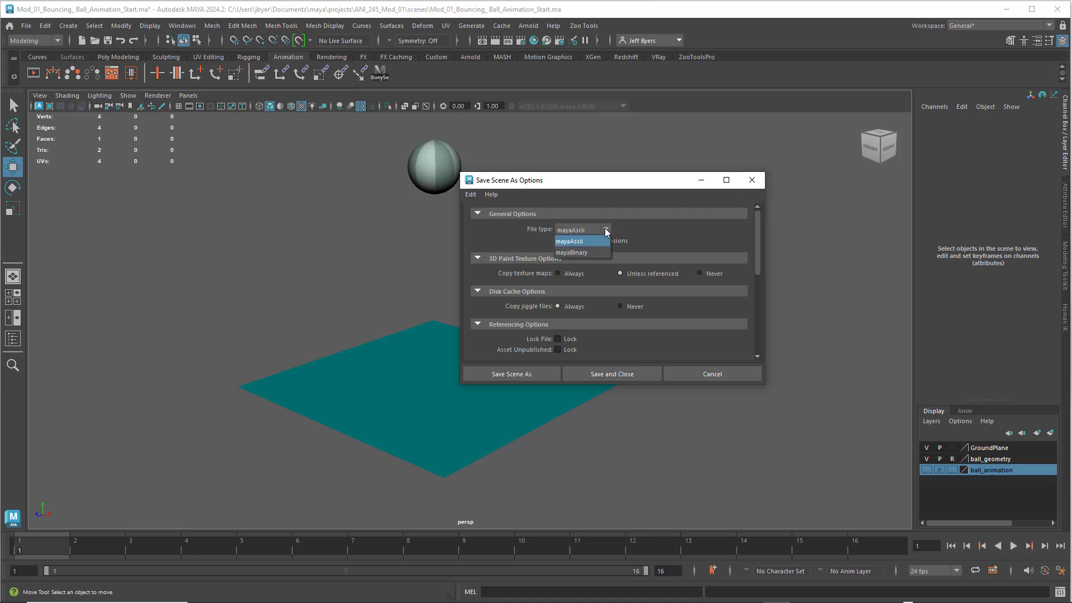
click(729, 179)
click(748, 180)
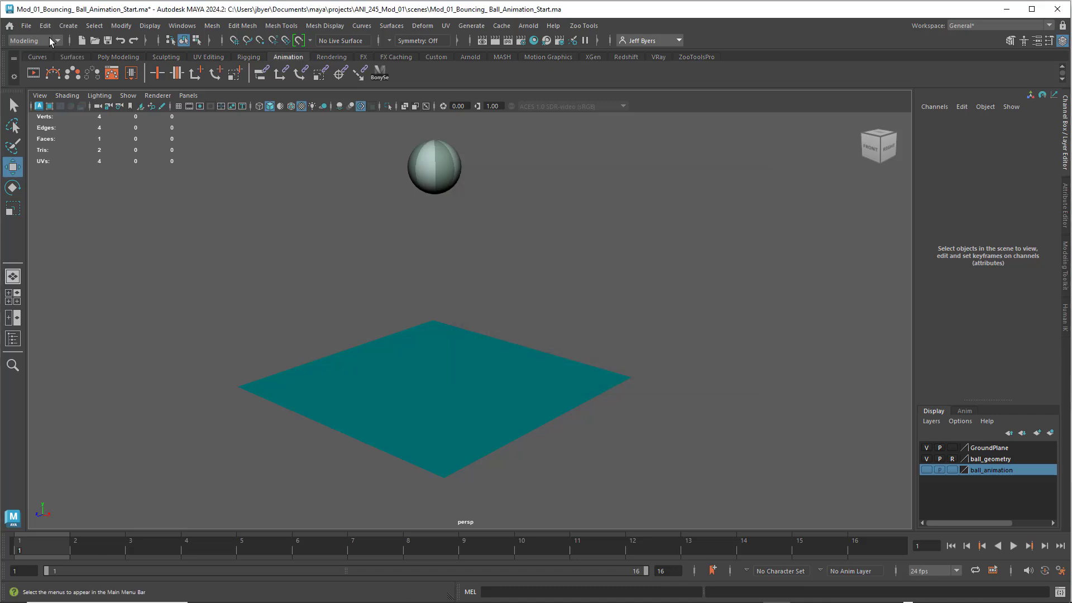
- Start saving the scene under a new name, comparing the Maya Binary file type before choosing Maya ASCII
click(27, 25)
click(49, 84)
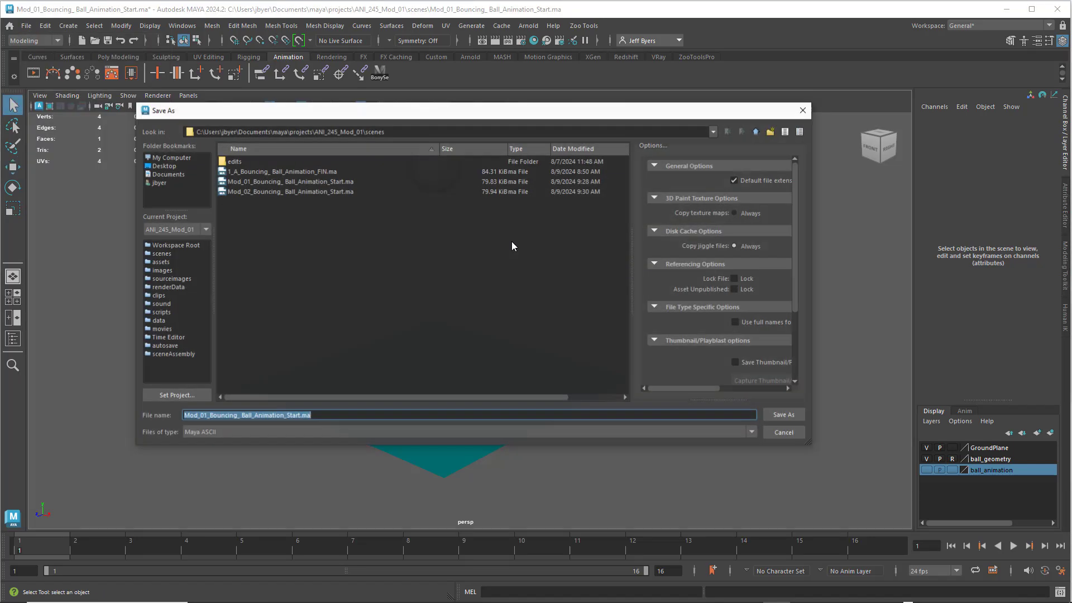
click(208, 433)
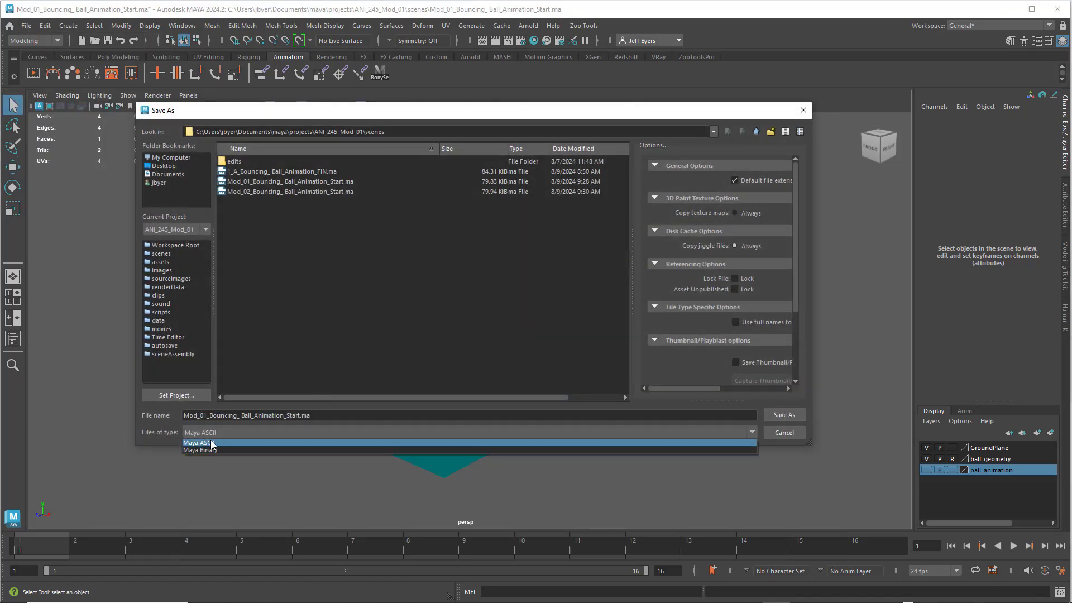
click(219, 450)
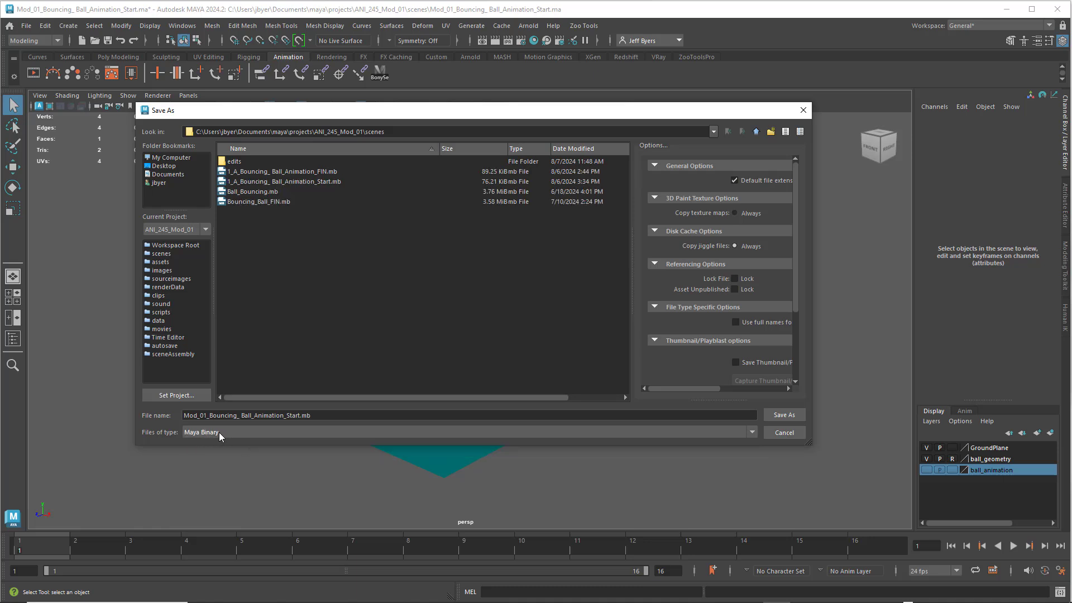
click(218, 431)
click(213, 443)
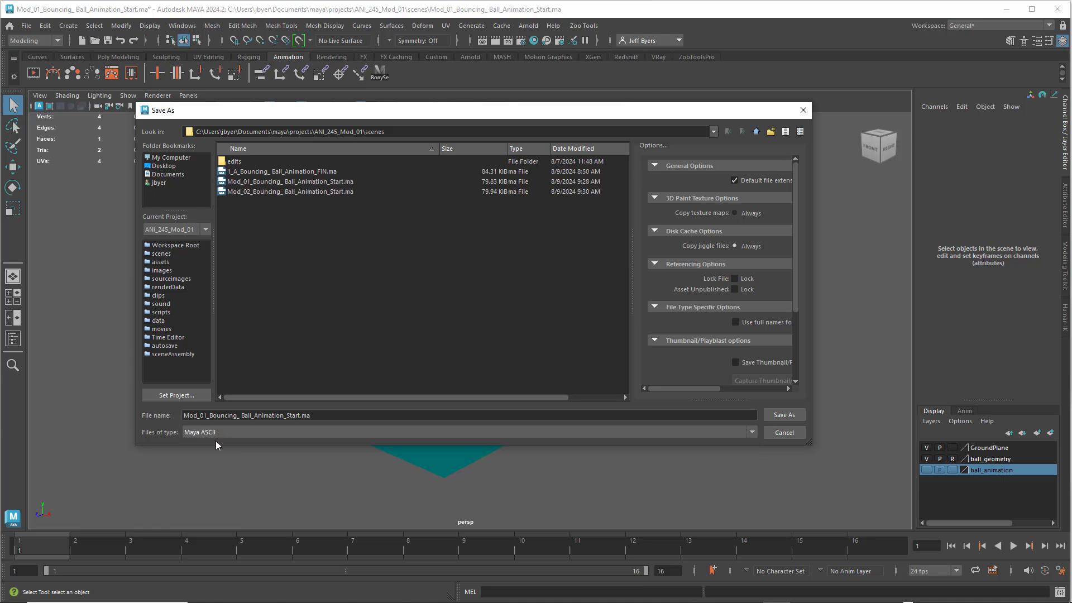
- Save the scene as Mod_01_Bouncing_Ball_Animation_FIN.ma, removing the stray space before "Ball" and replacing the "Start" ending
click(341, 416)
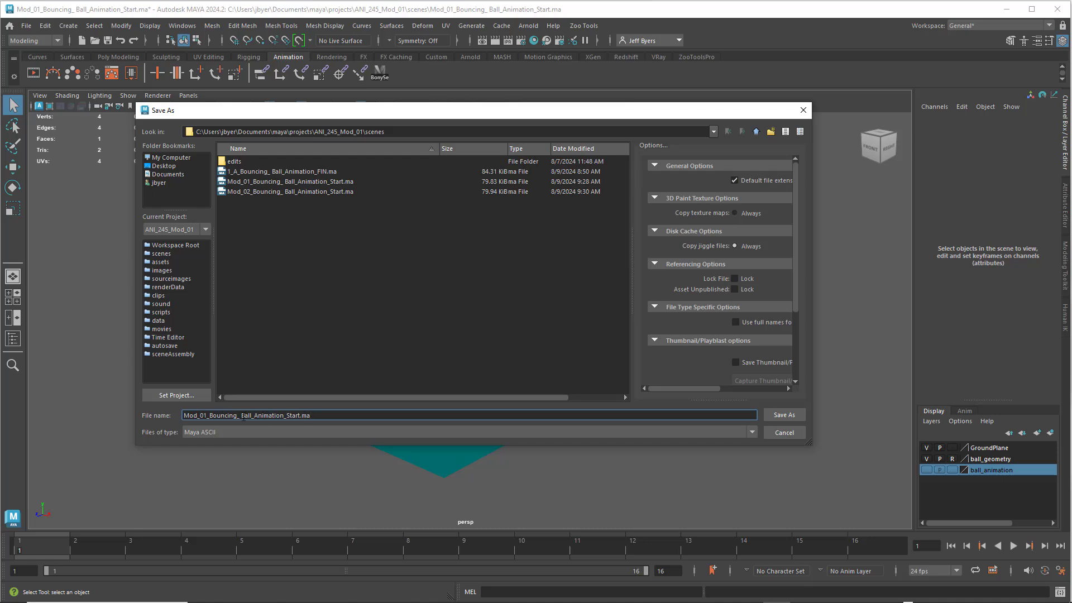
drag(242, 416, 235, 416)
click(253, 416)
key(Delete)
key(BackSpace)
text(B)
drag(320, 415, 284, 416)
key(BackSpace)
click(777, 415)
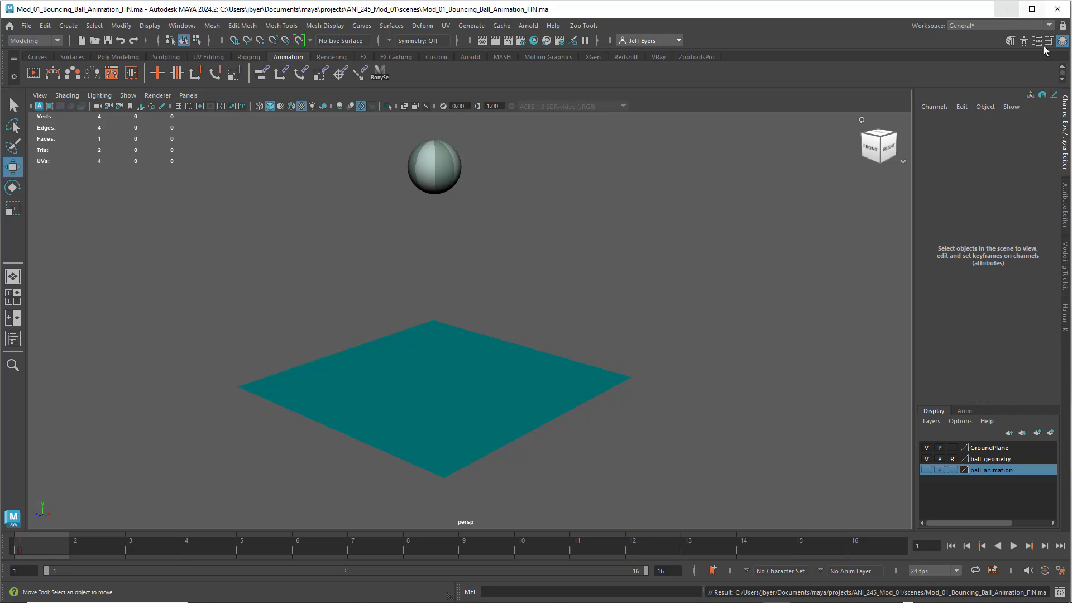
- Minimize the scene, switch to Chrome, search Google for "Xvid" and open the xvid.com website
click(1006, 10)
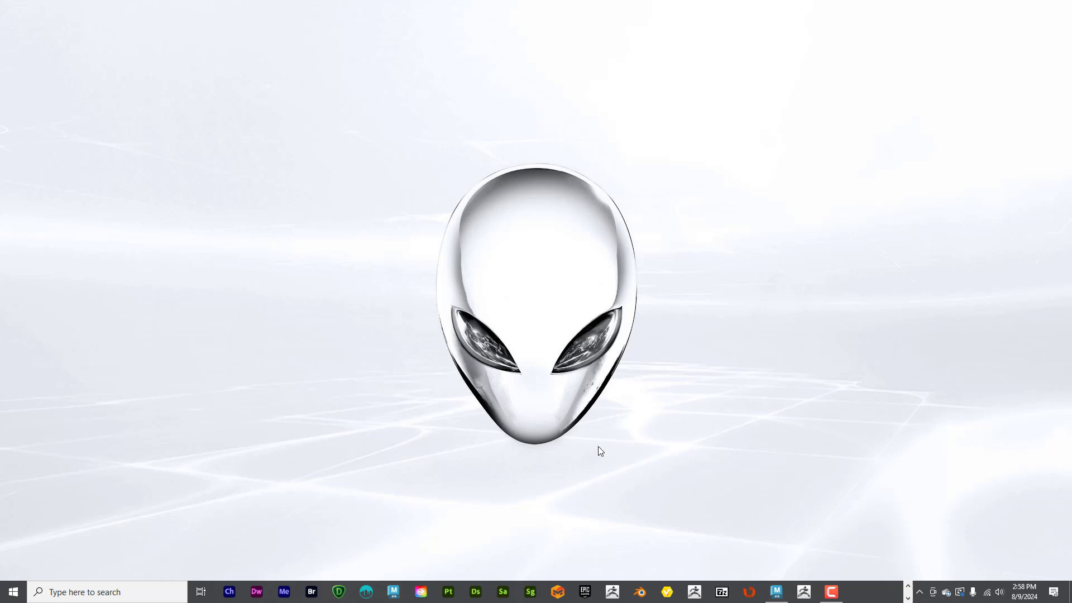
click(908, 587)
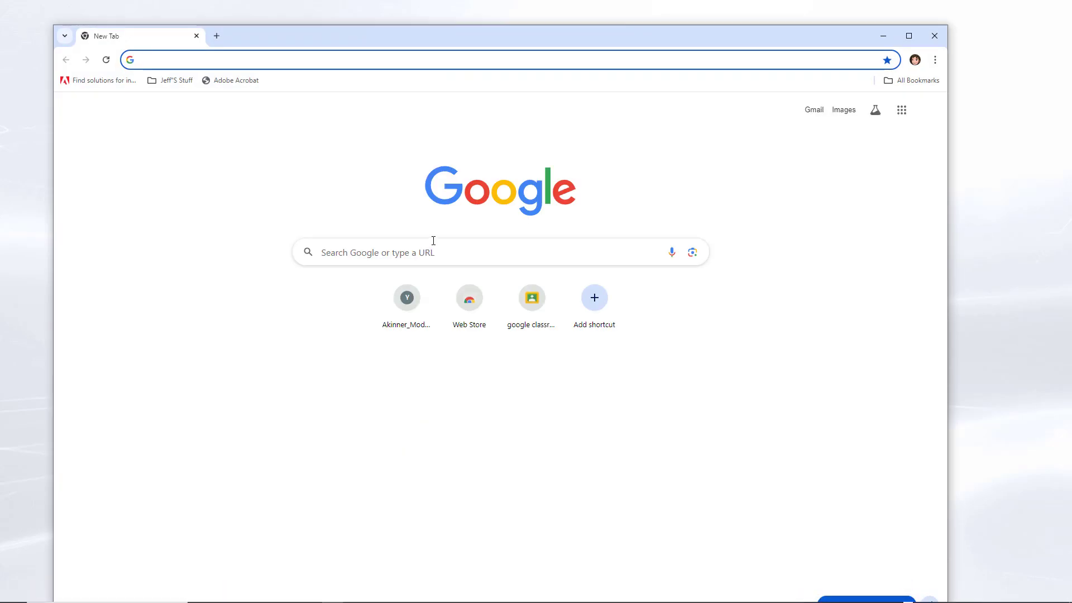
click(446, 248)
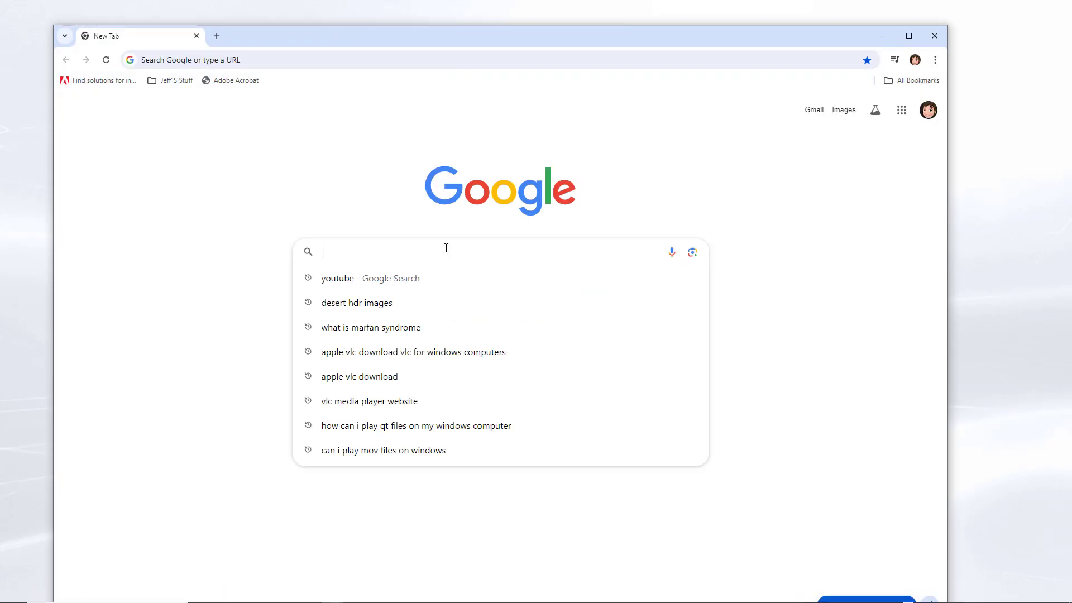
text(Xvid)
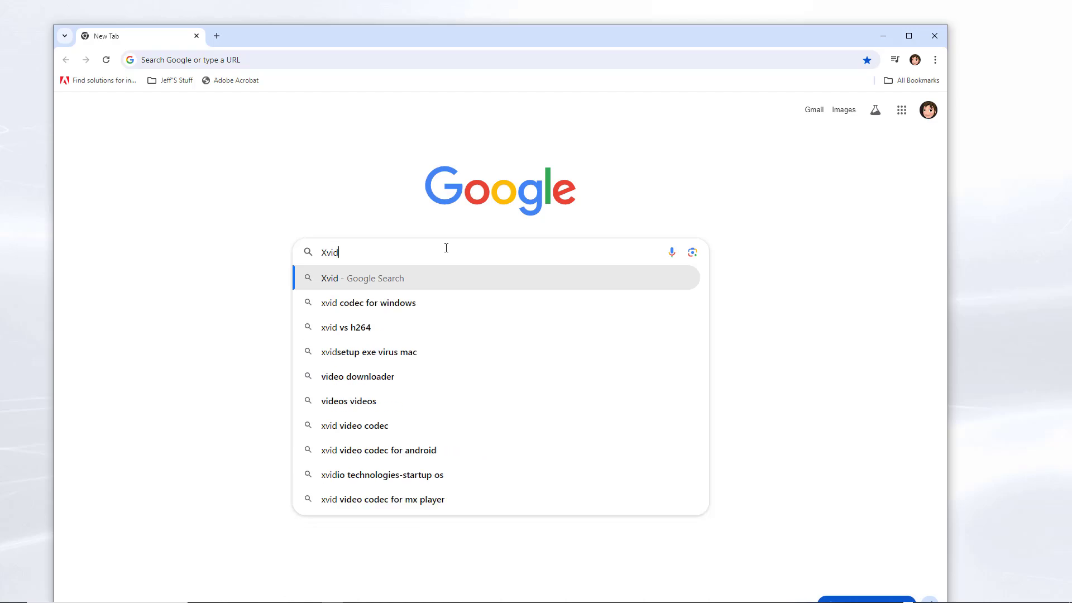
key(Return)
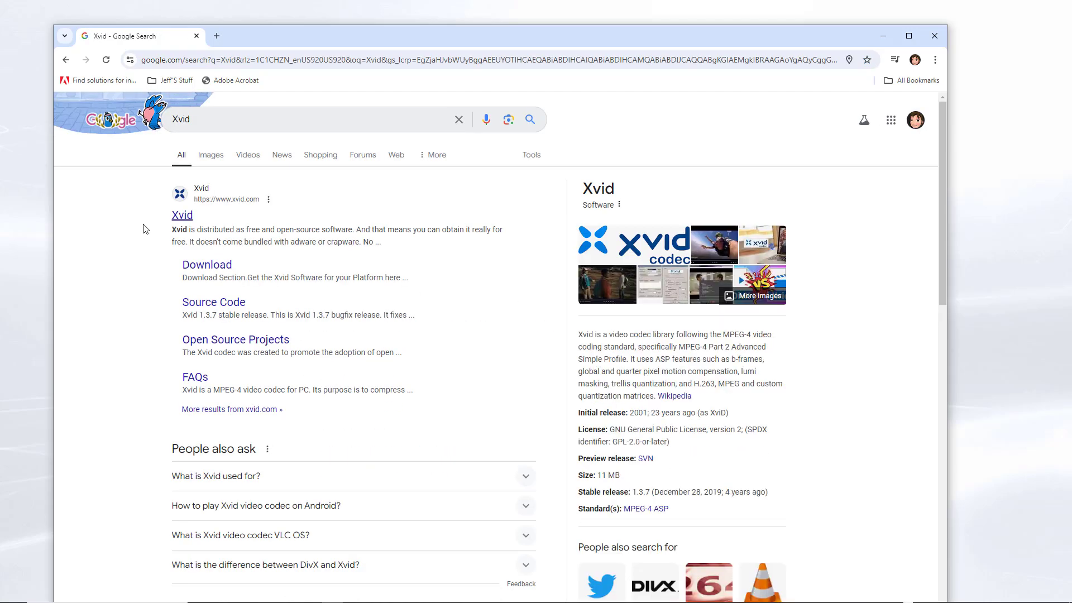
click(183, 217)
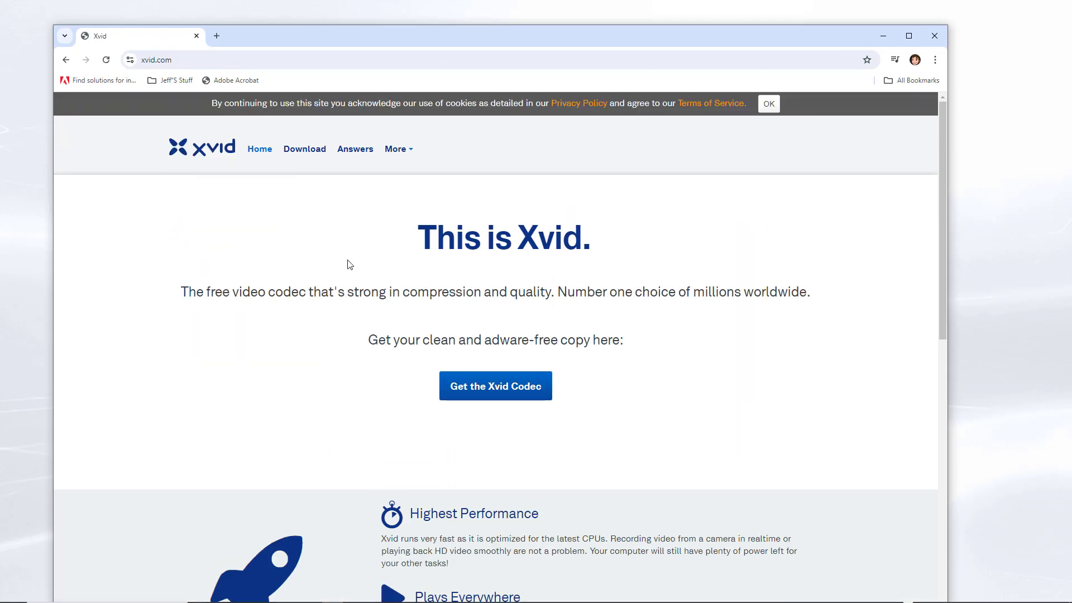
- Review the Xvid home page and the codec's download page with its Windows links, and close the browser
scroll(625, 313, down, 3)
scroll(532, 268, down, 3)
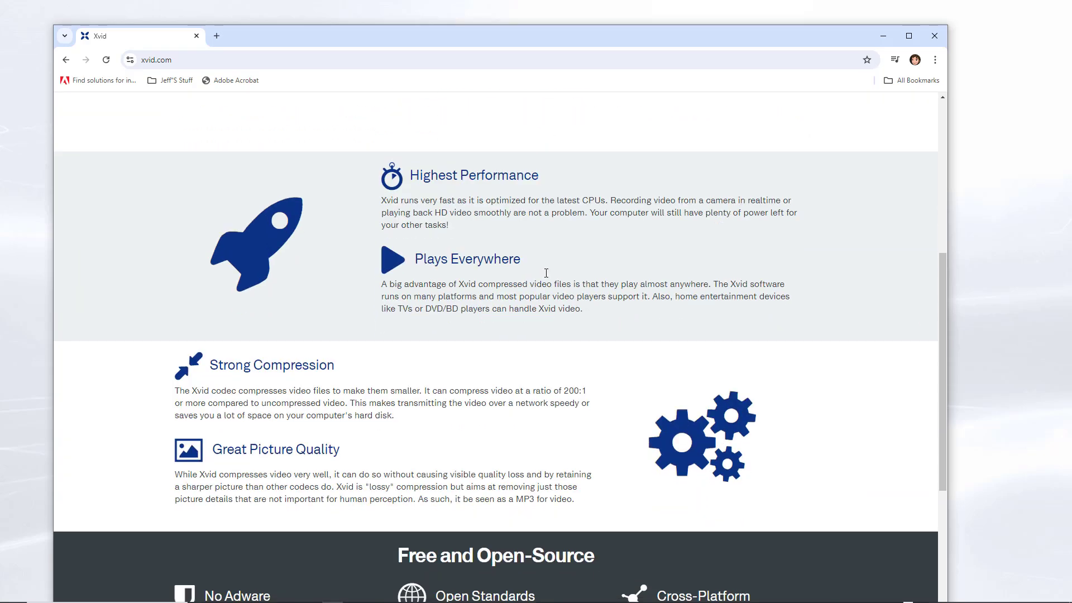
scroll(554, 274, up, 6)
click(522, 387)
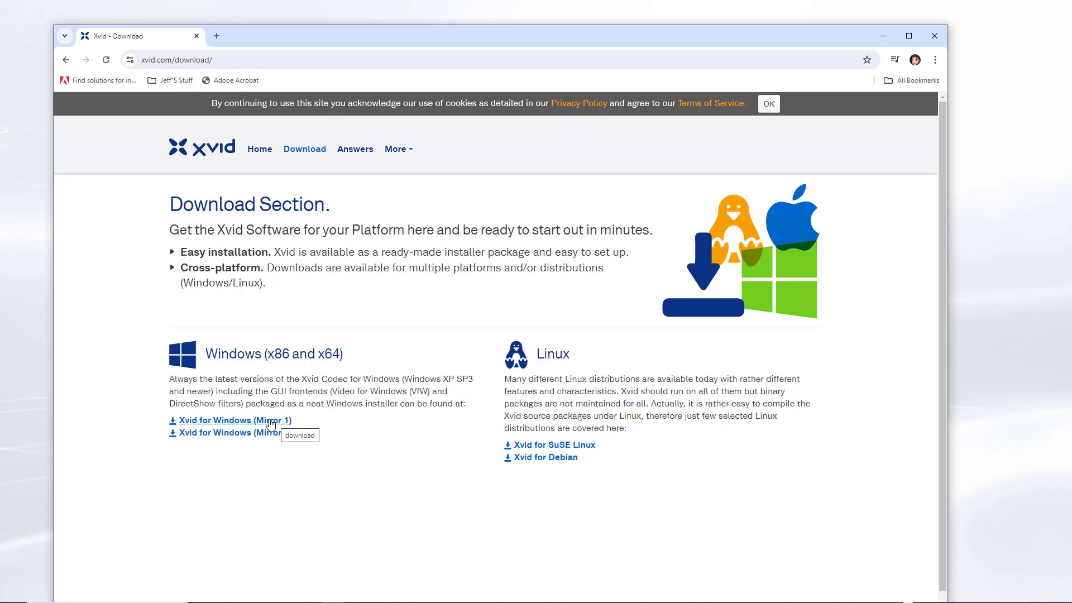
click(935, 38)
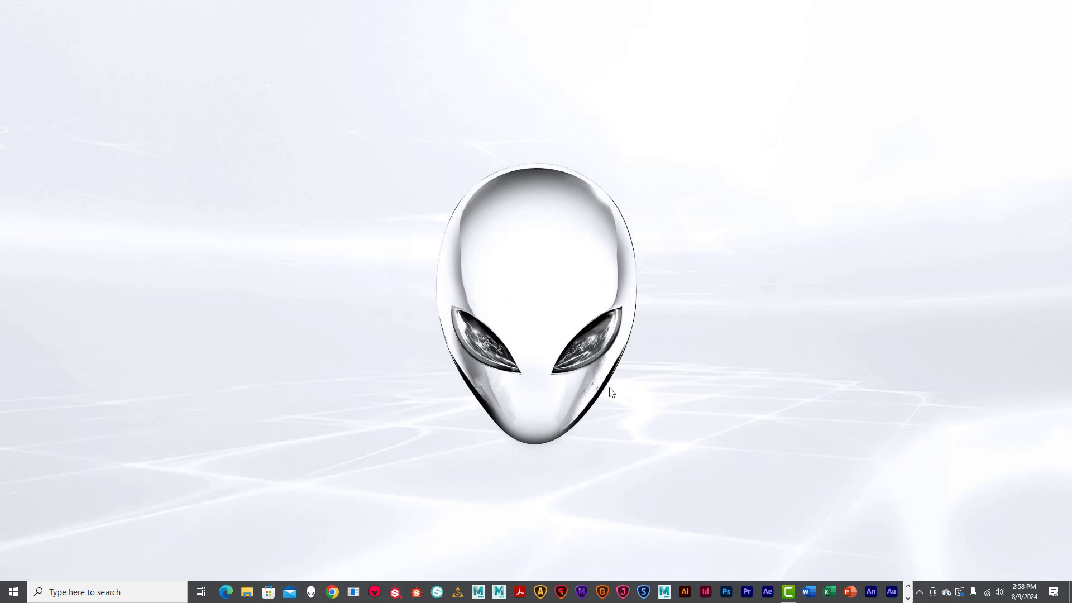
- Show the desktop icons
right_click(410, 397)
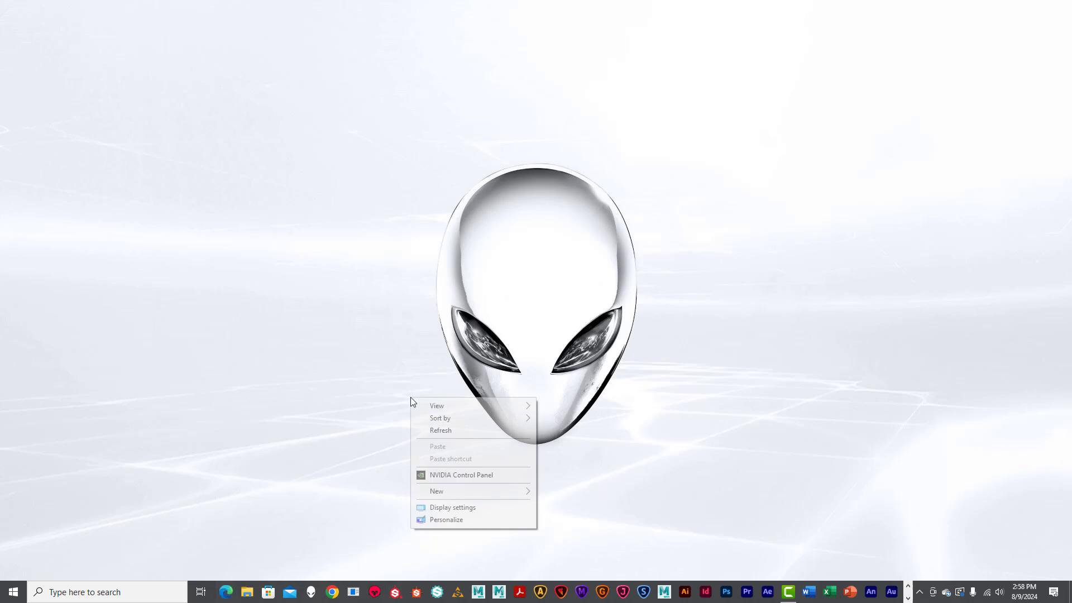
mouse_move(455, 412)
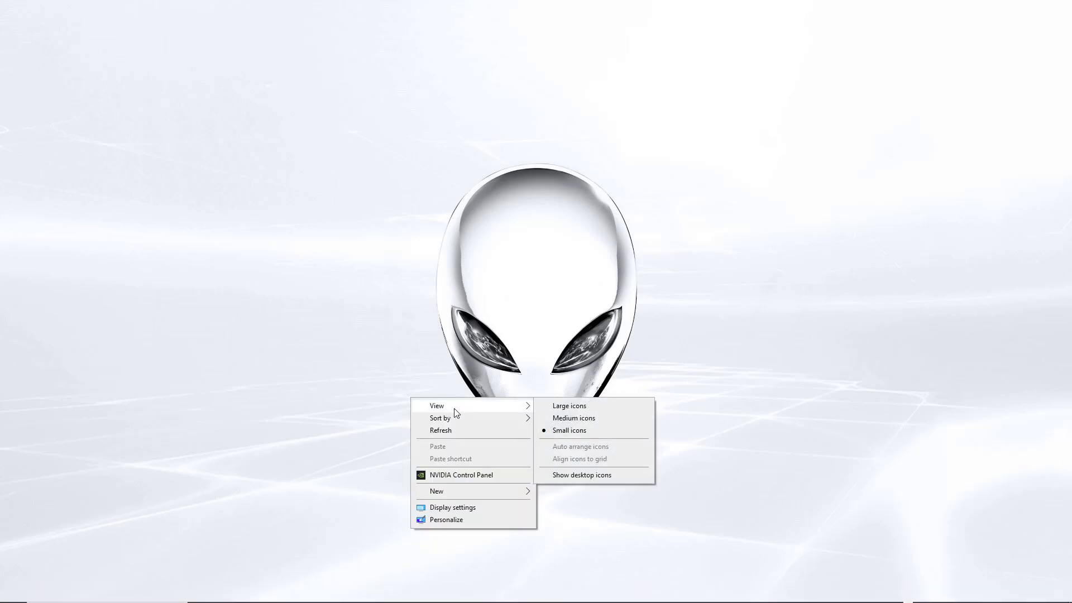
click(556, 475)
- Look in the Downloads folder under This PC, and close the File Explorer window
double_click(22, 337)
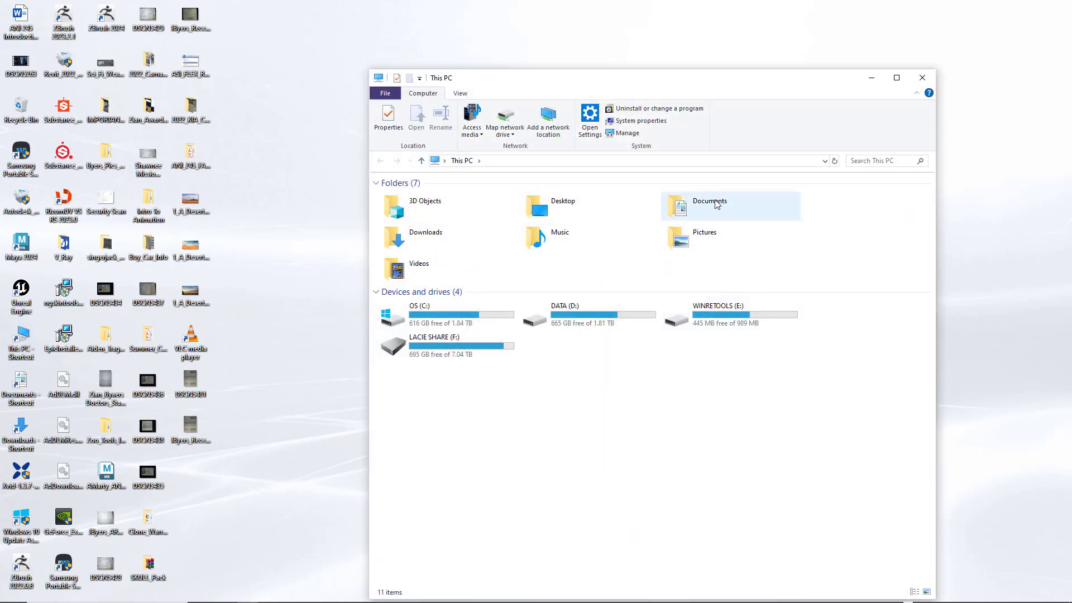
double_click(450, 238)
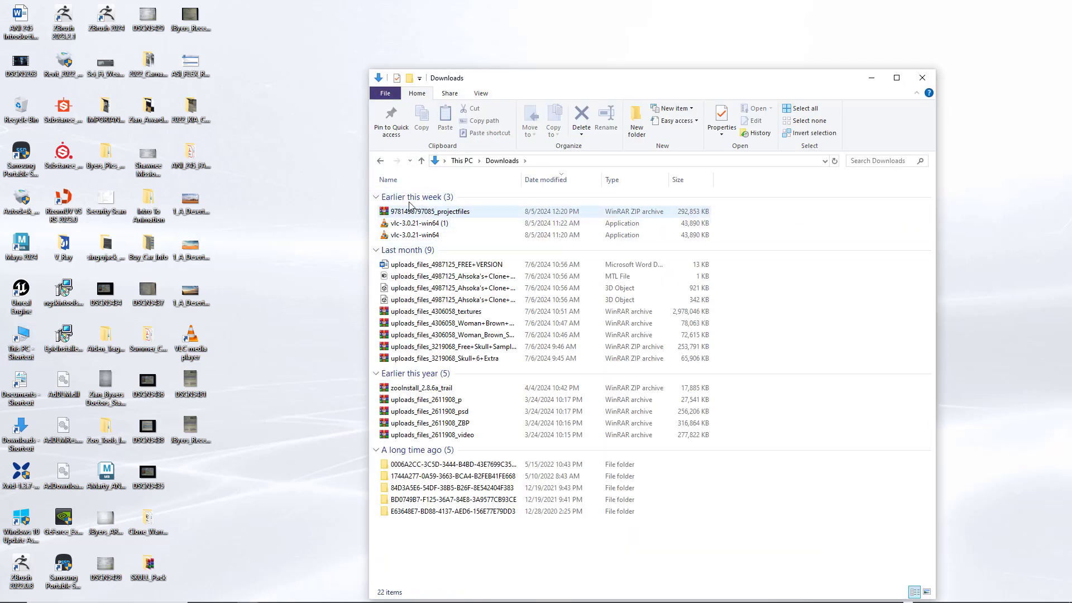
click(922, 78)
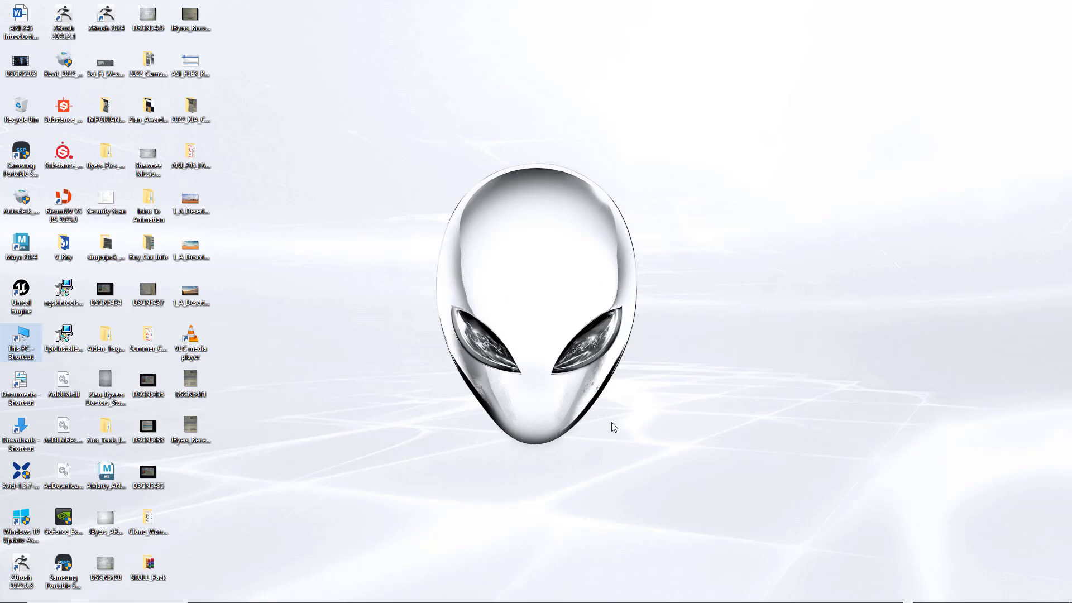
- Hide the desktop icons again
click(225, 555)
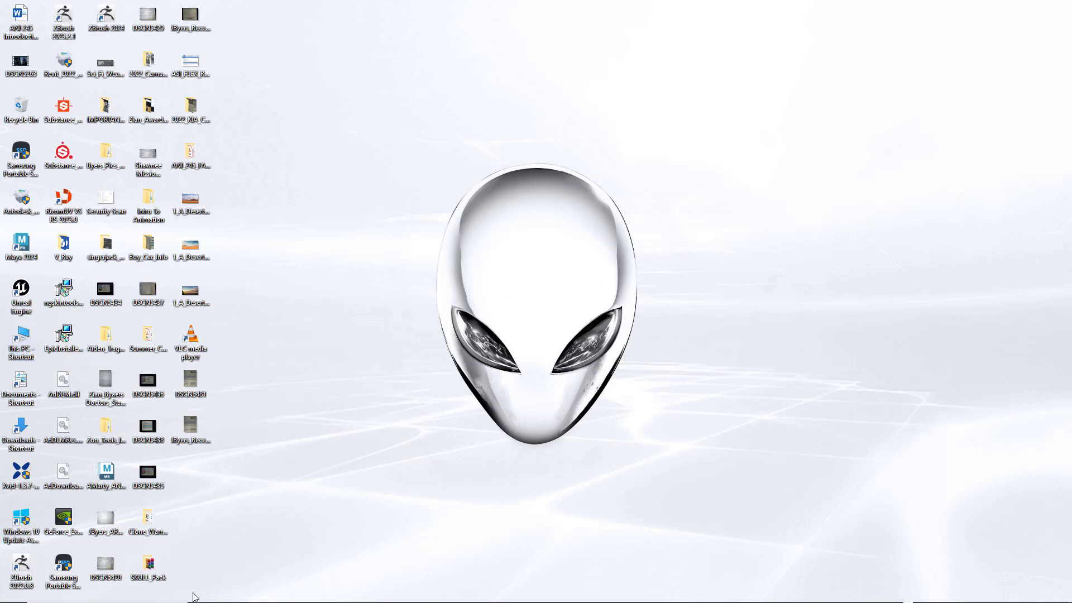
right_click(465, 421)
mouse_move(581, 430)
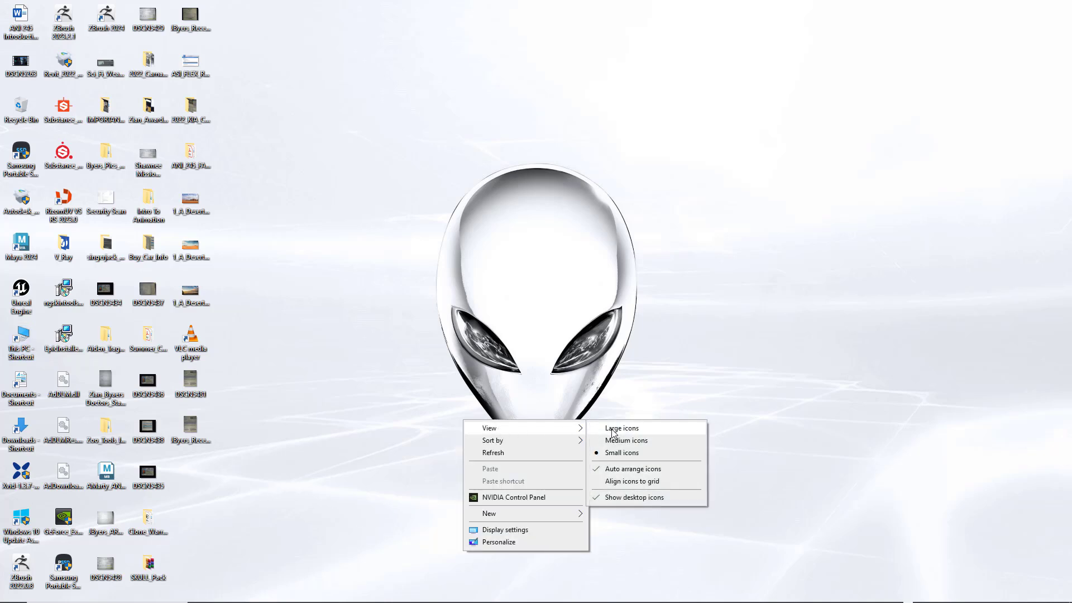
click(623, 497)
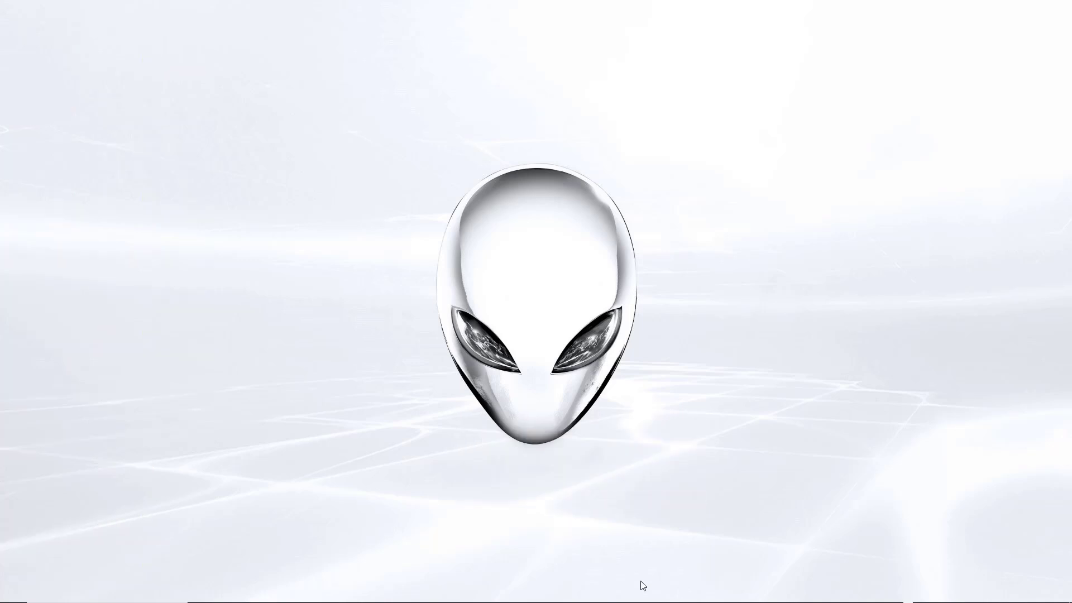
- Switch back to Maya and open the Playblast options for the bouncing ball animation
mouse_move(641, 599)
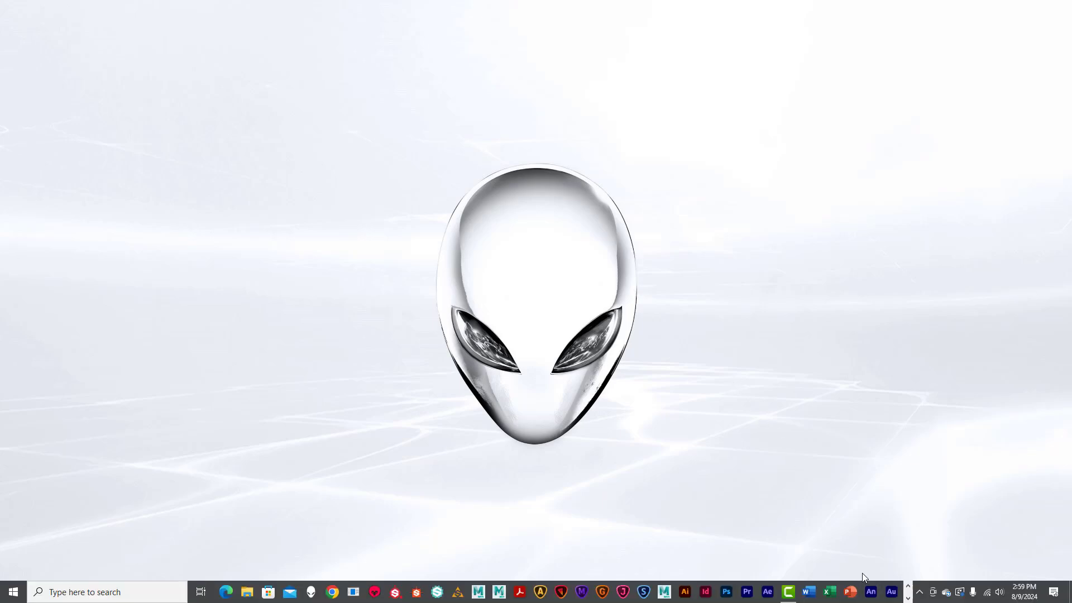
click(907, 599)
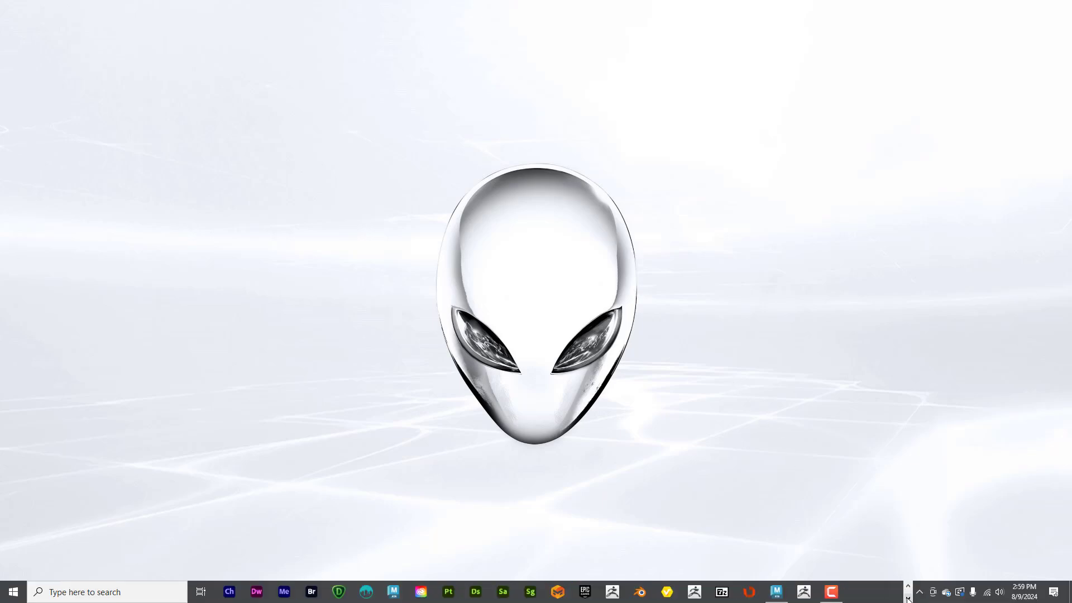
click(776, 592)
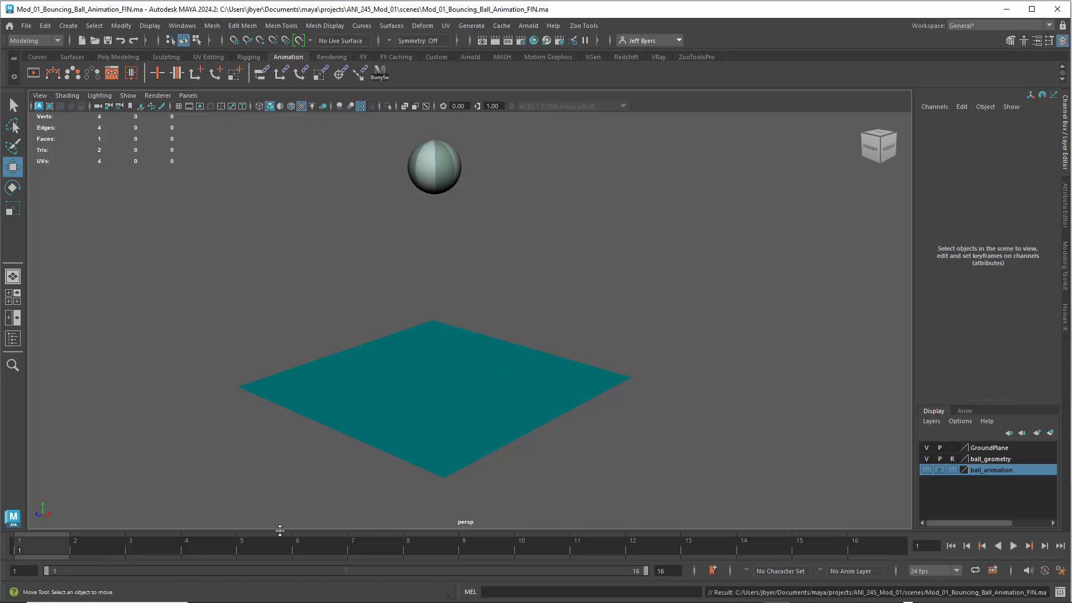
right_click(389, 547)
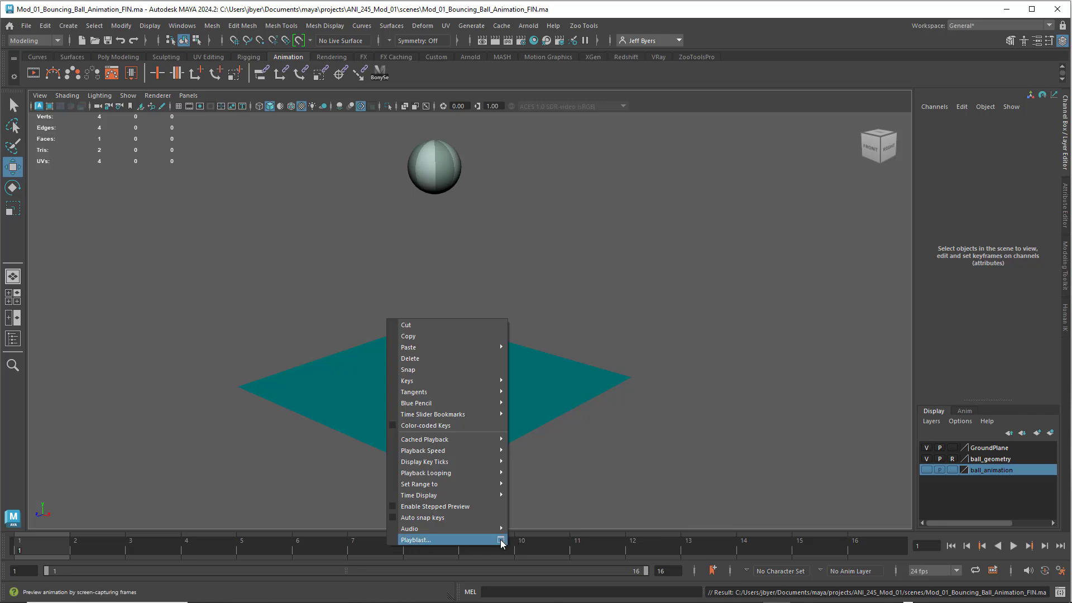
click(501, 540)
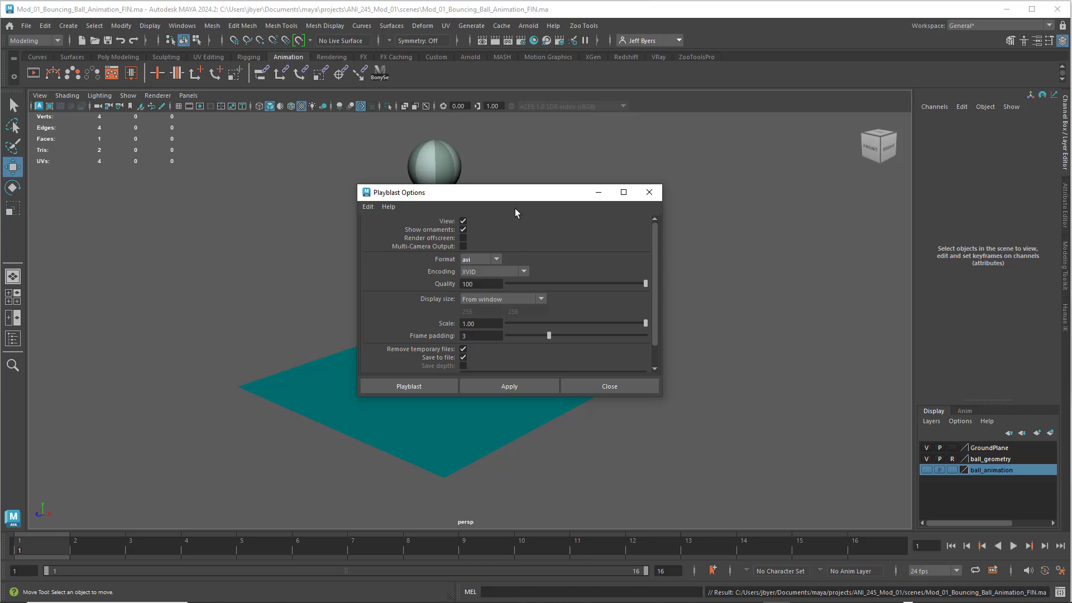
- Turn off Show ornaments and keep the playblast format as avi with XVID encoding
drag(487, 194, 452, 193)
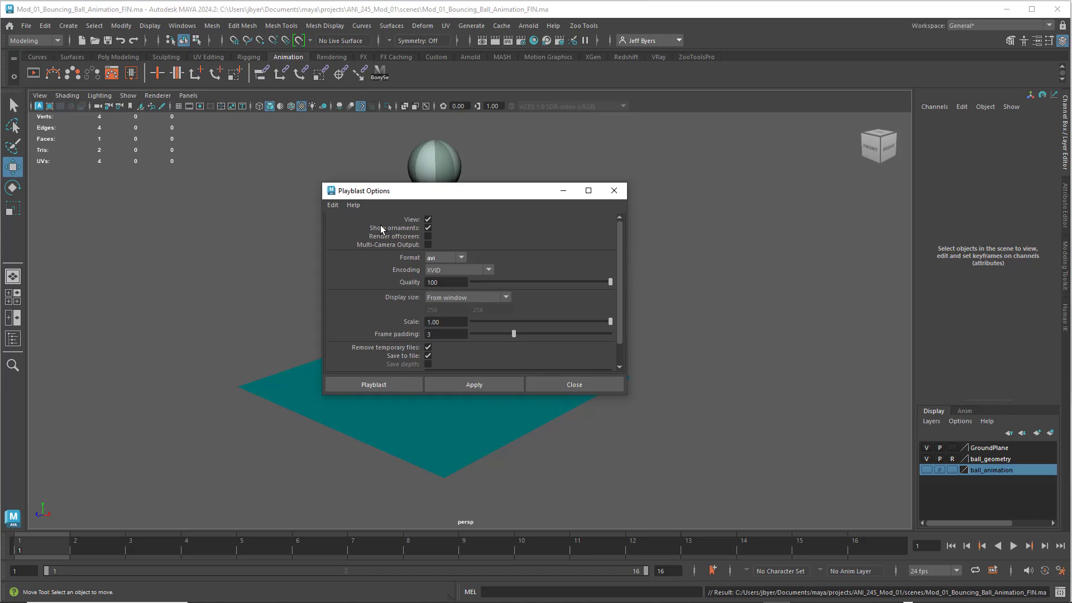
click(427, 229)
click(461, 256)
click(461, 257)
click(489, 269)
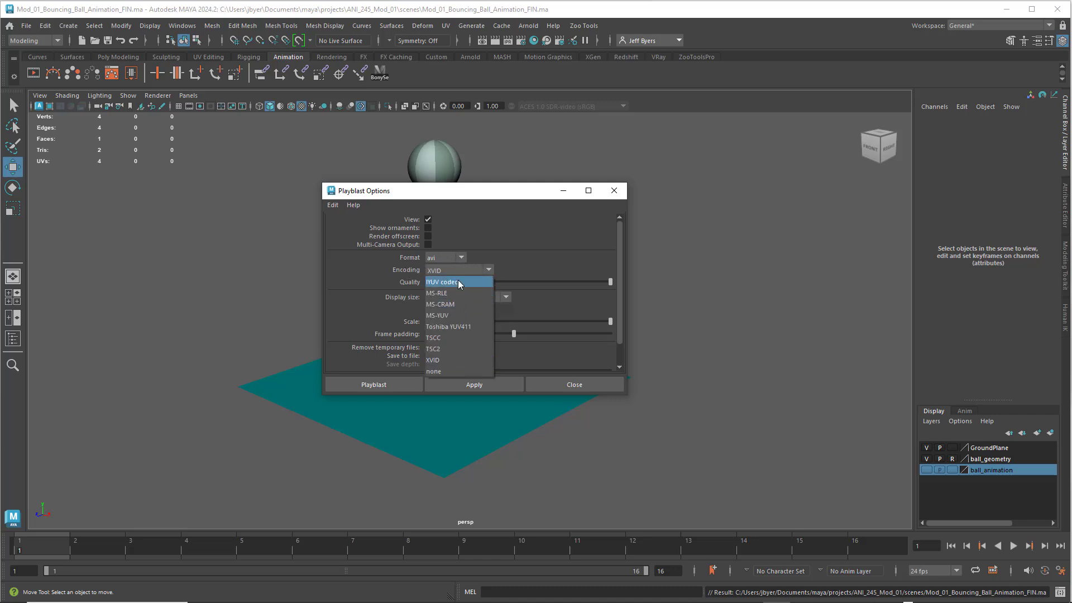
click(451, 371)
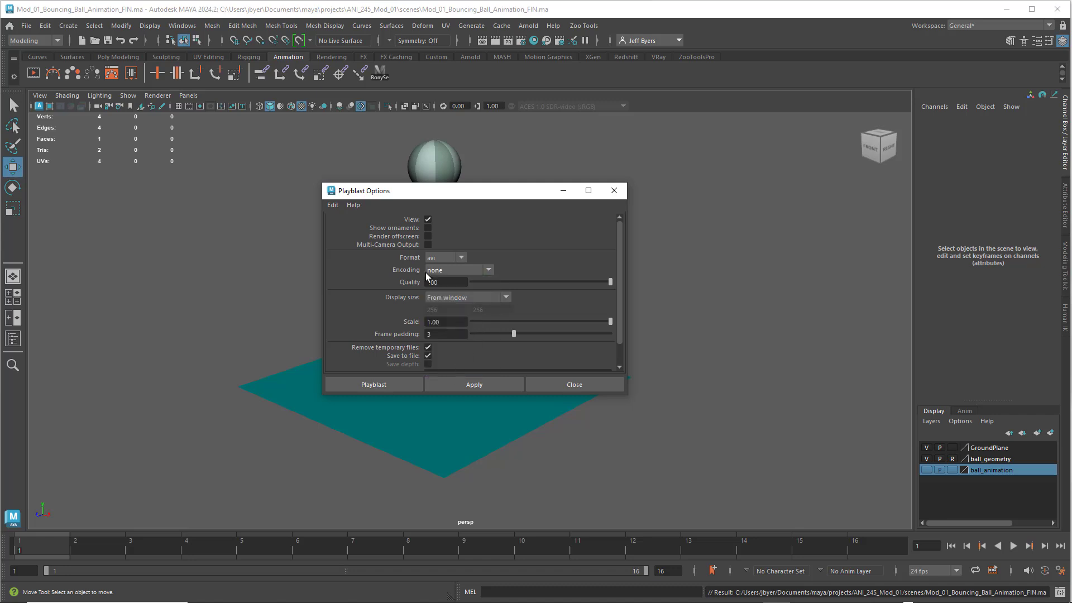
click(488, 269)
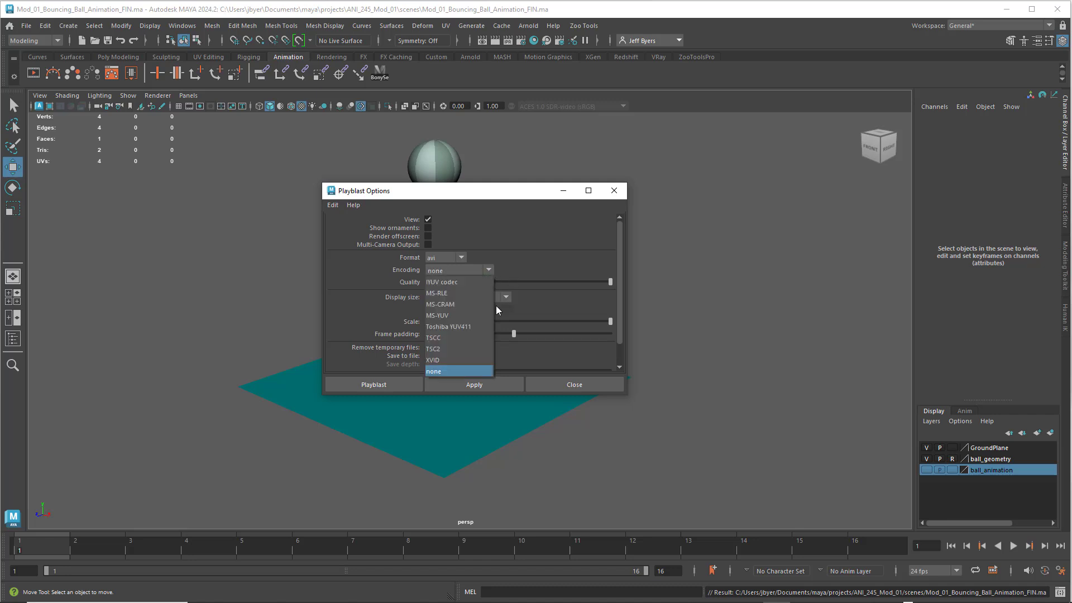
click(441, 360)
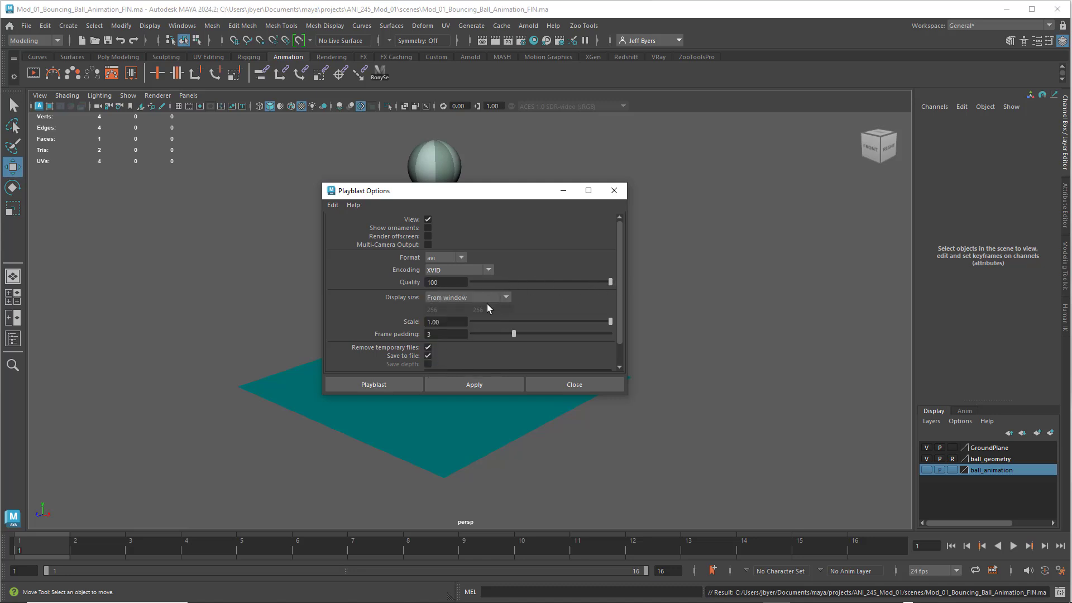
- Keep the playblast display size as From window and set the frame padding to 2
click(507, 297)
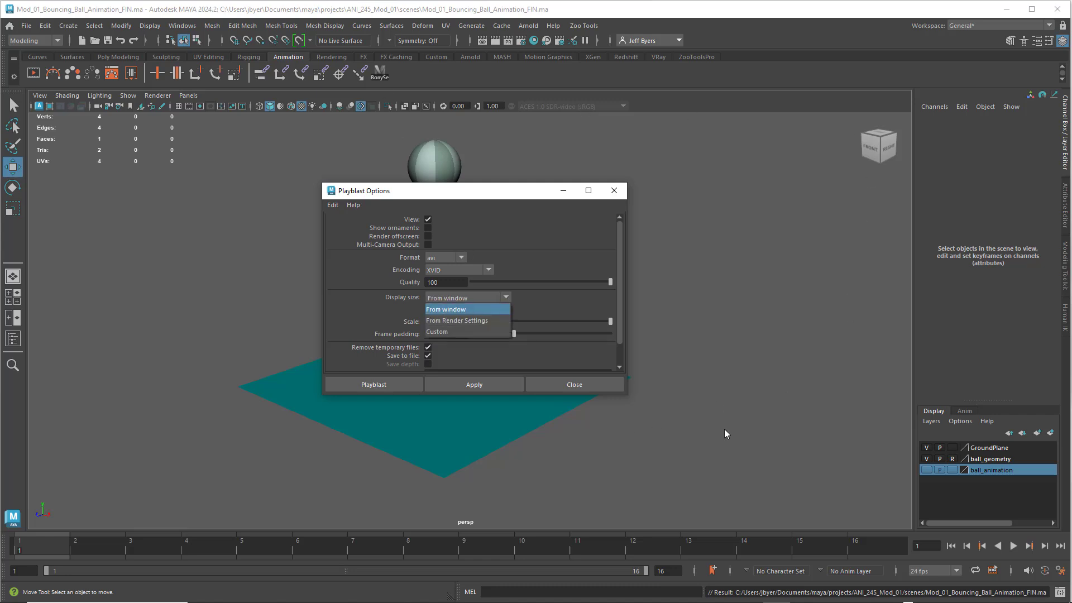
click(453, 309)
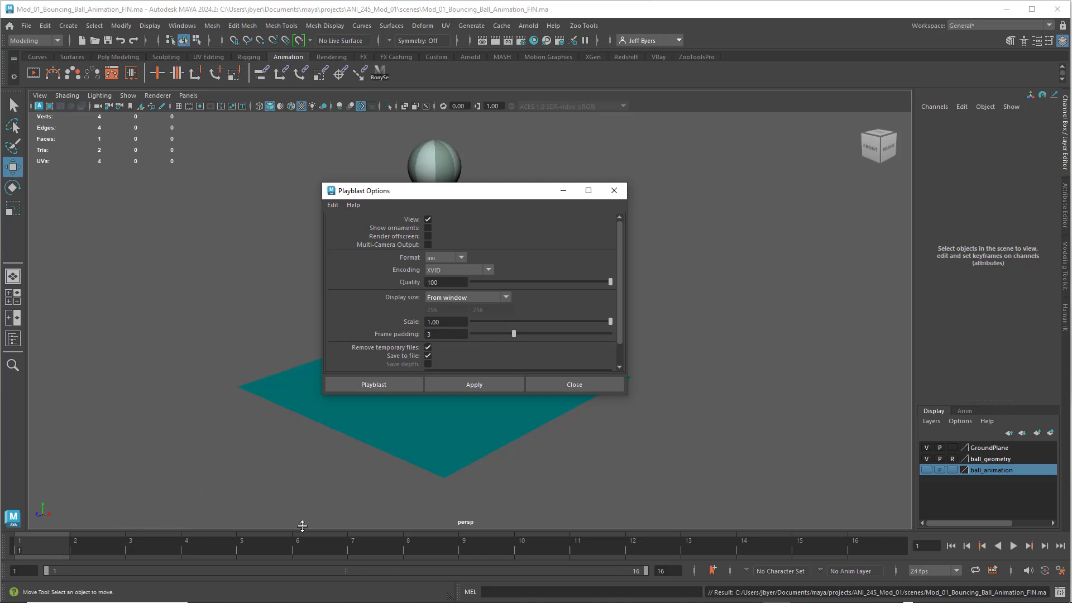
double_click(428, 333)
key(Return)
double_click(437, 334)
click(443, 335)
double_click(428, 334)
- Set the movie file to save on the Desktop, named with the author's full name followed by _ANI_245_Mod_01_Ball_Anim
scroll(551, 340, down, 1)
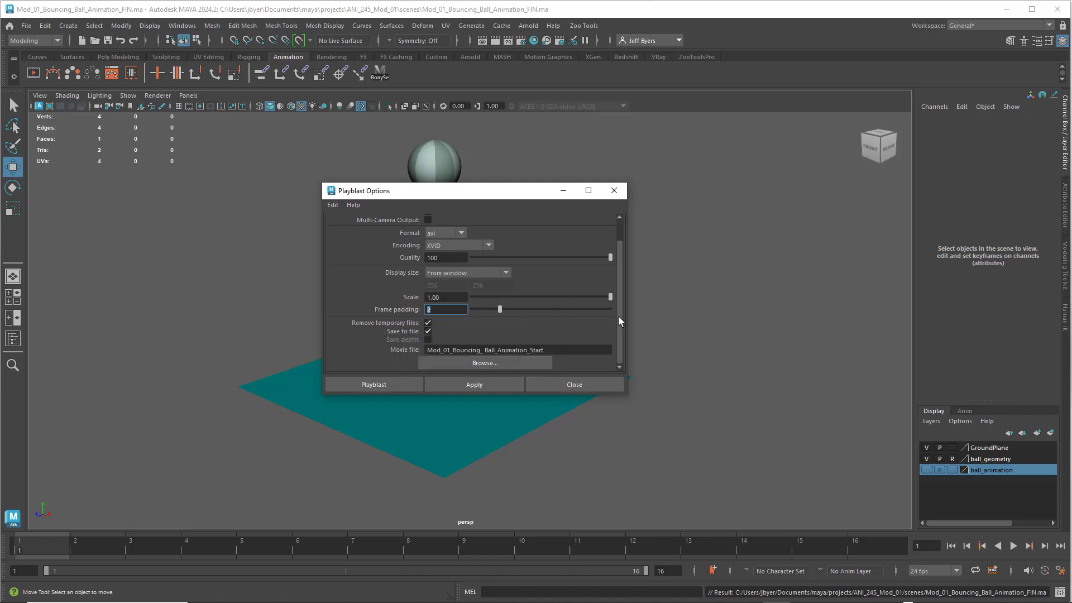
click(572, 349)
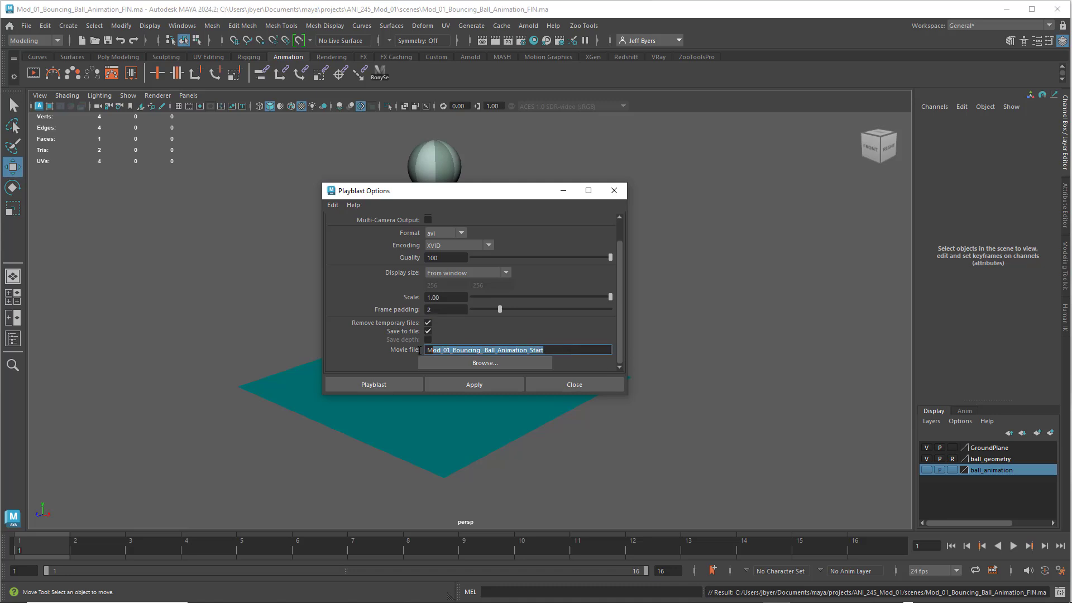
click(561, 350)
click(505, 362)
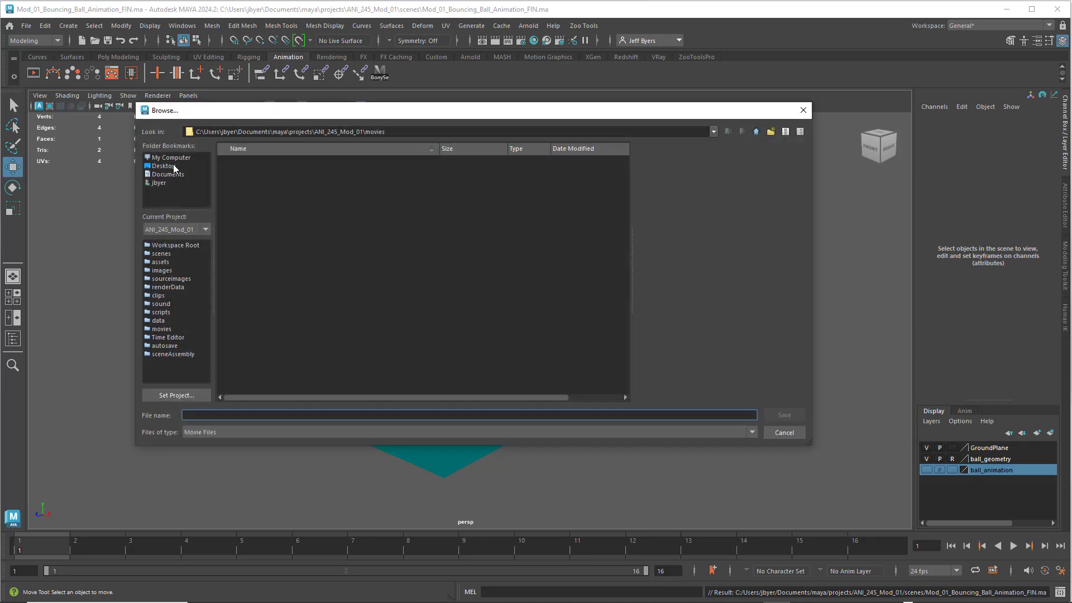
click(169, 166)
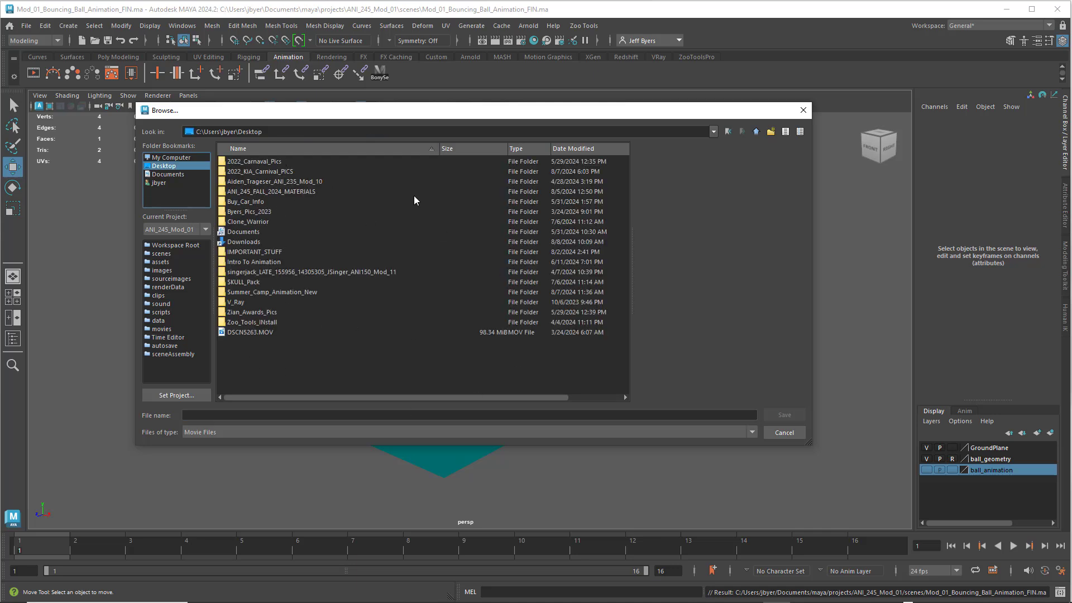
click(206, 416)
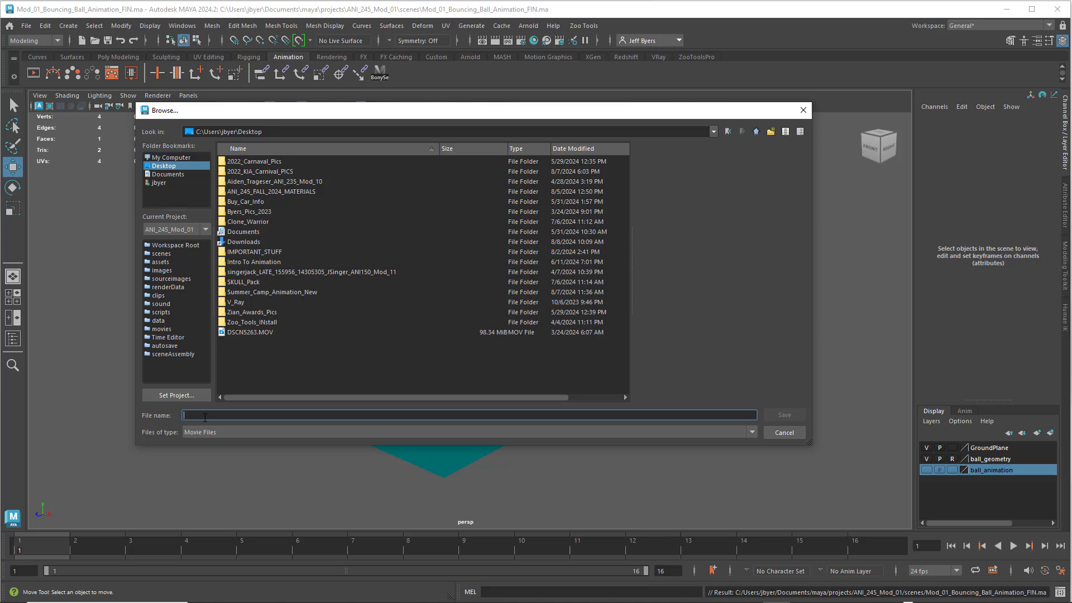
text(Jeff_Byers_ANI_245_M)
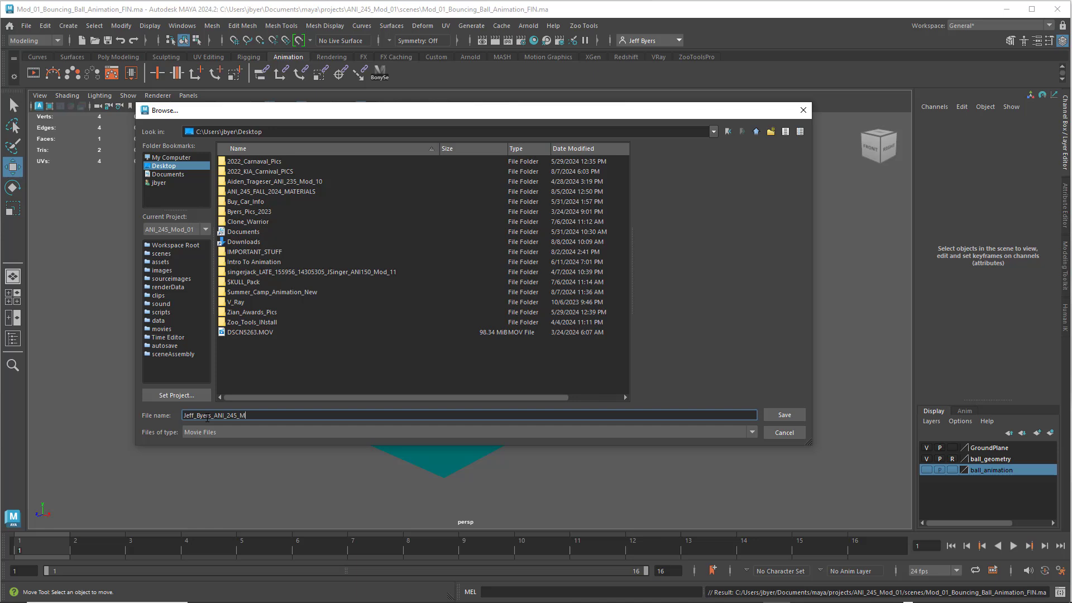
text(od_01_Ball_Anim)
click(784, 417)
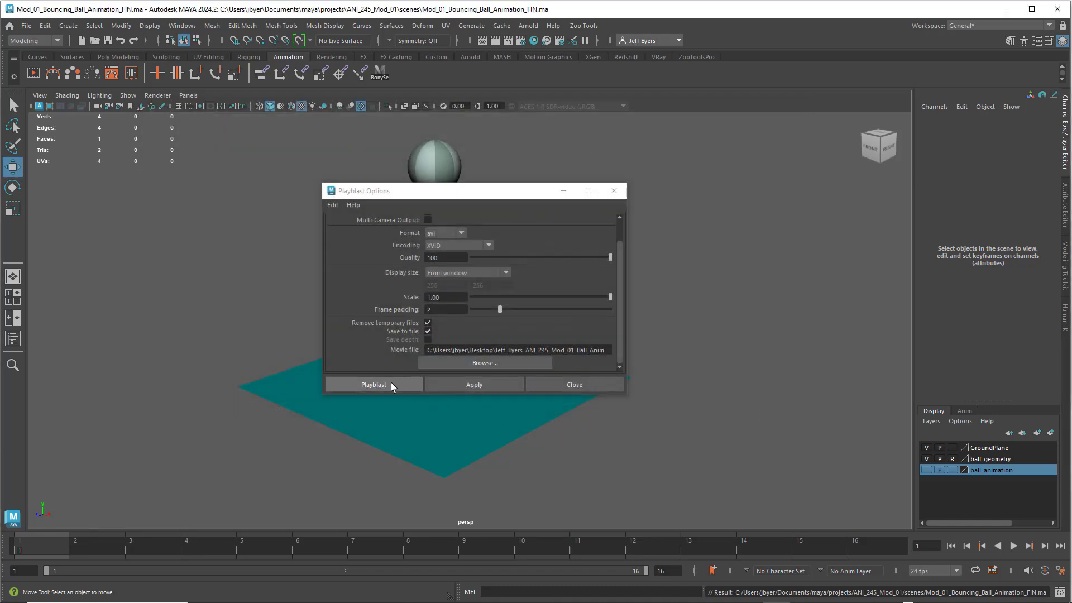
- Playblast the bouncing ball animation, replay the resulting movie once, and close the player
click(373, 384)
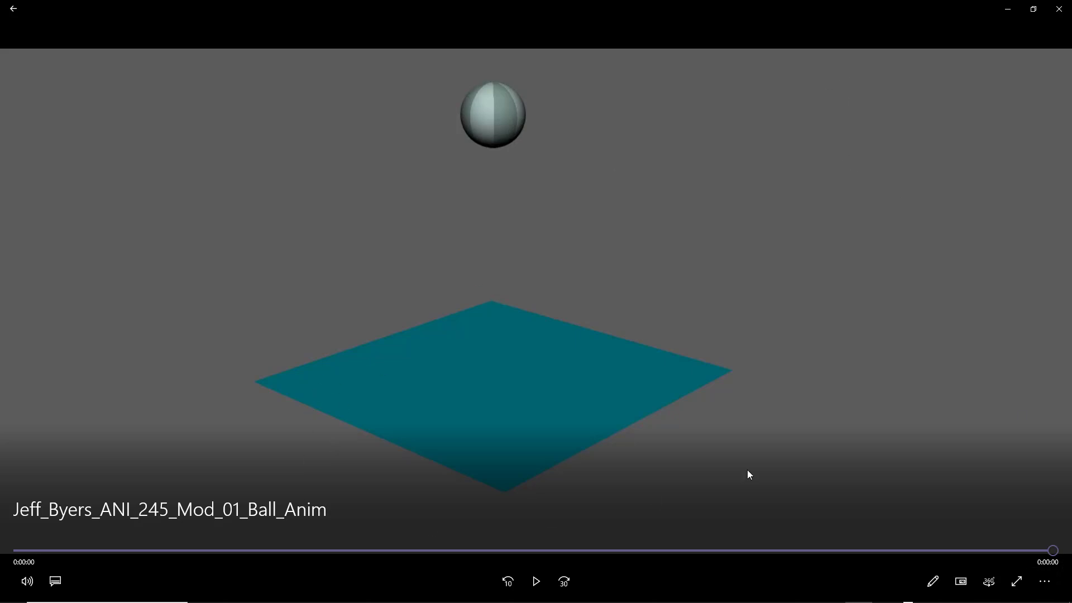
click(535, 581)
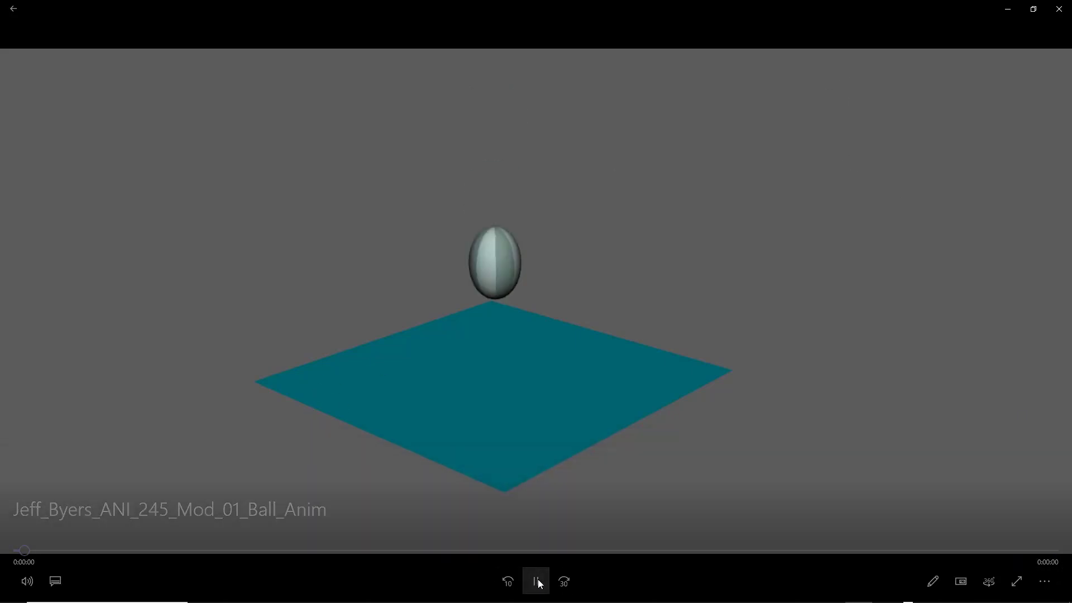
click(1059, 9)
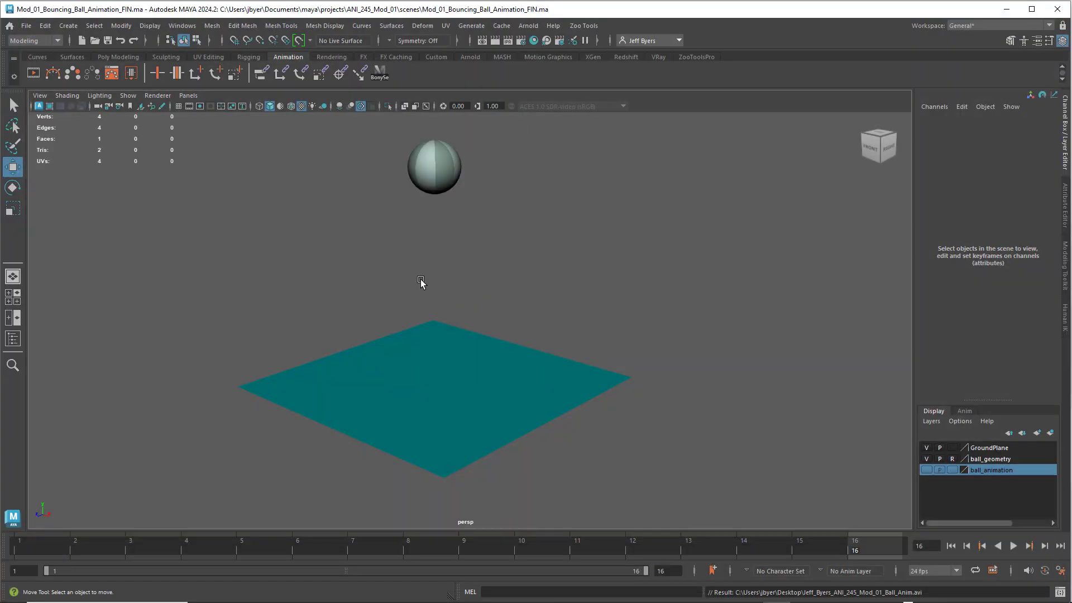
- Minimize Maya, show the desktop icons, and check the ANI_245_Mod_01_Ball_Anim movie in the default player
click(1006, 9)
right_click(445, 179)
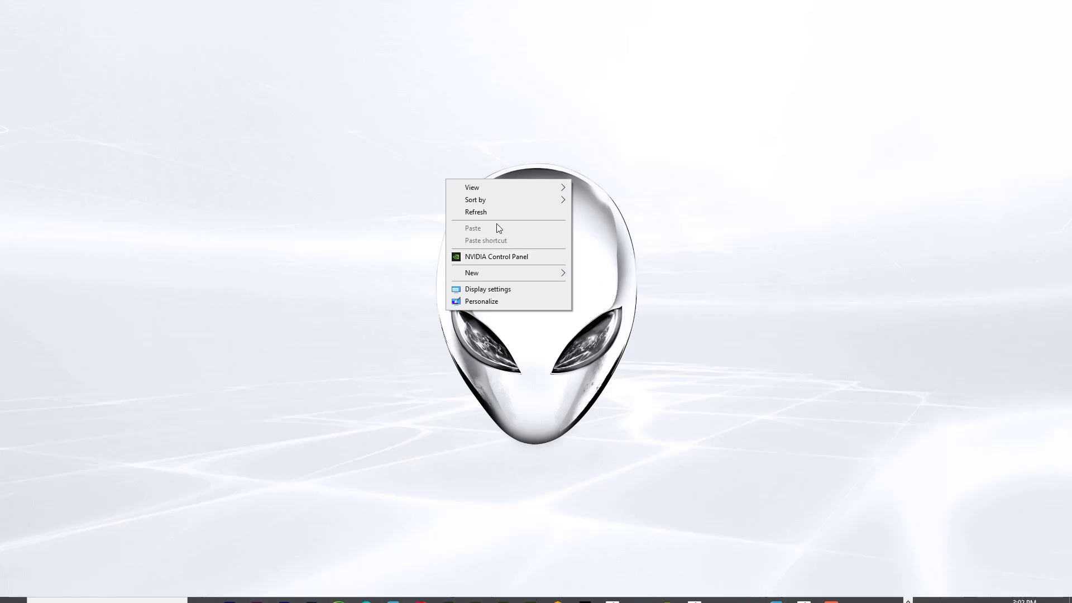
mouse_move(555, 187)
click(616, 257)
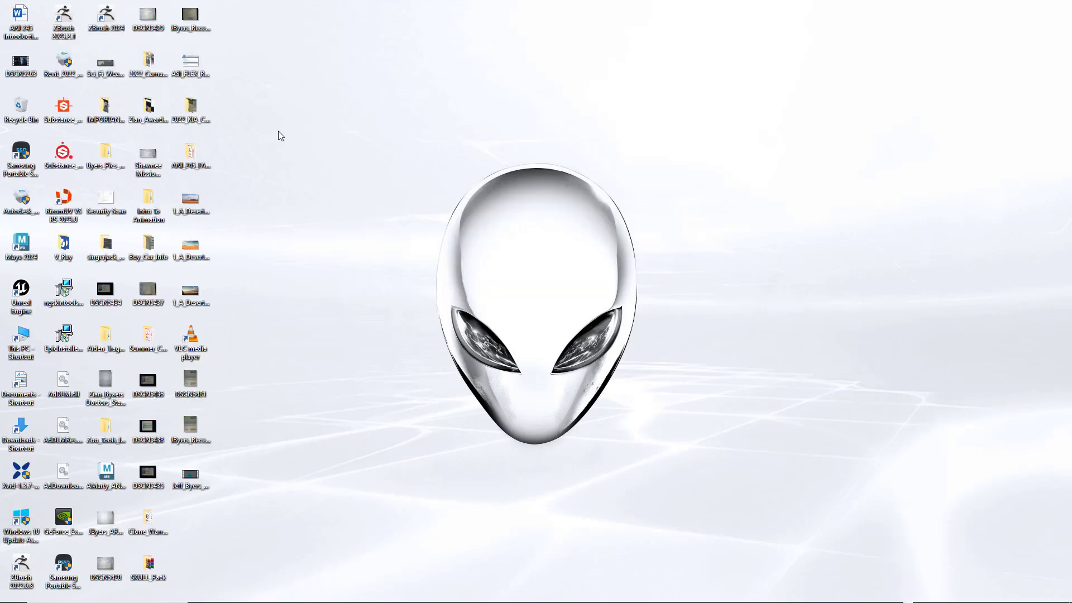
double_click(190, 479)
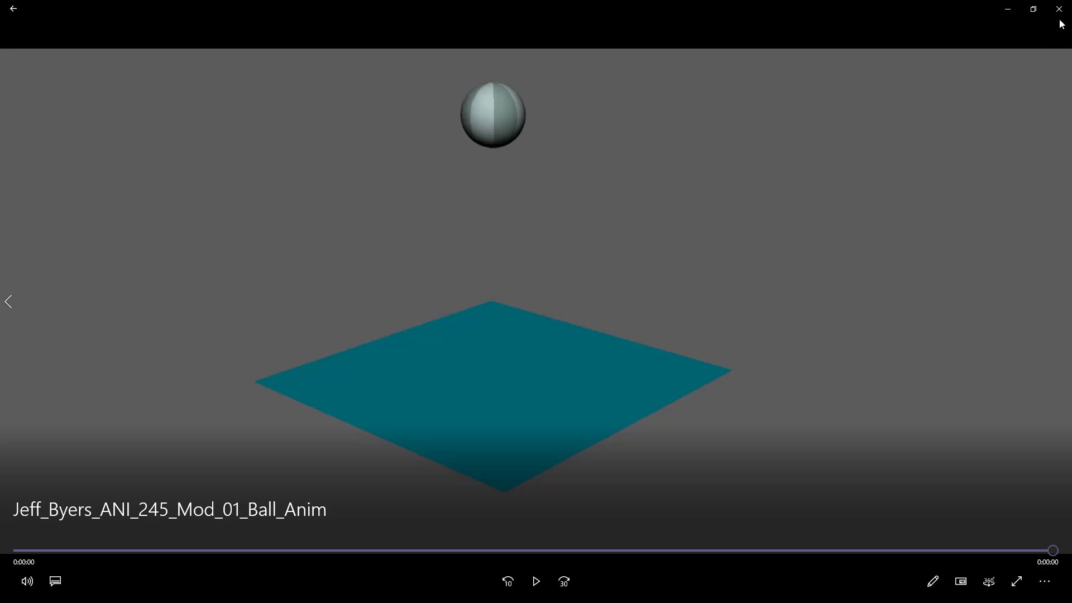
click(1059, 9)
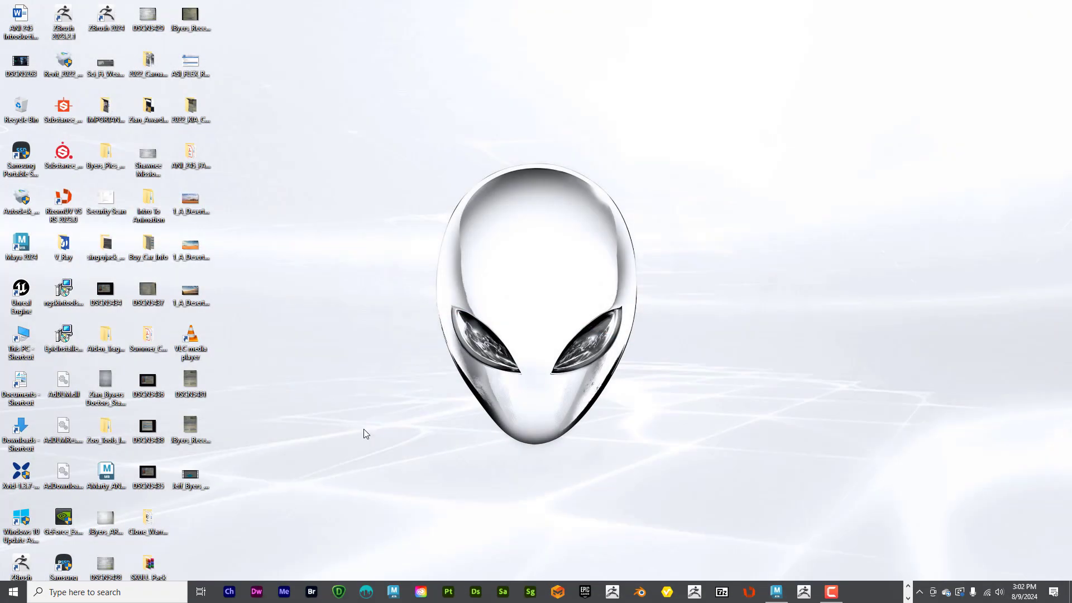
- Open the Ball_Anim movie from the desktop in Windows Media Player, watch it on repeat, and close the player
right_click(195, 479)
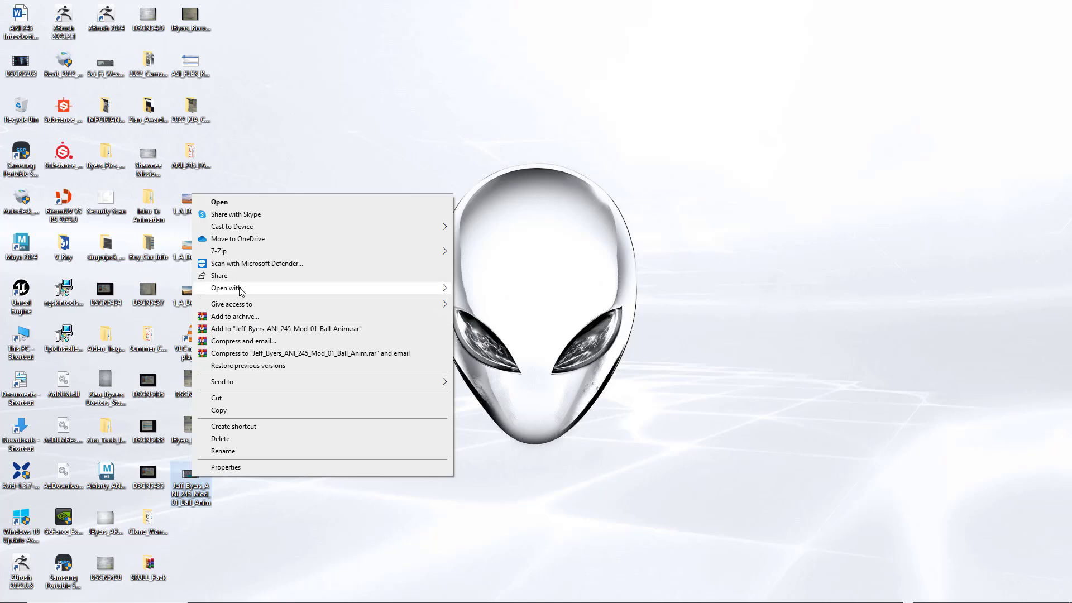
mouse_move(335, 288)
click(513, 339)
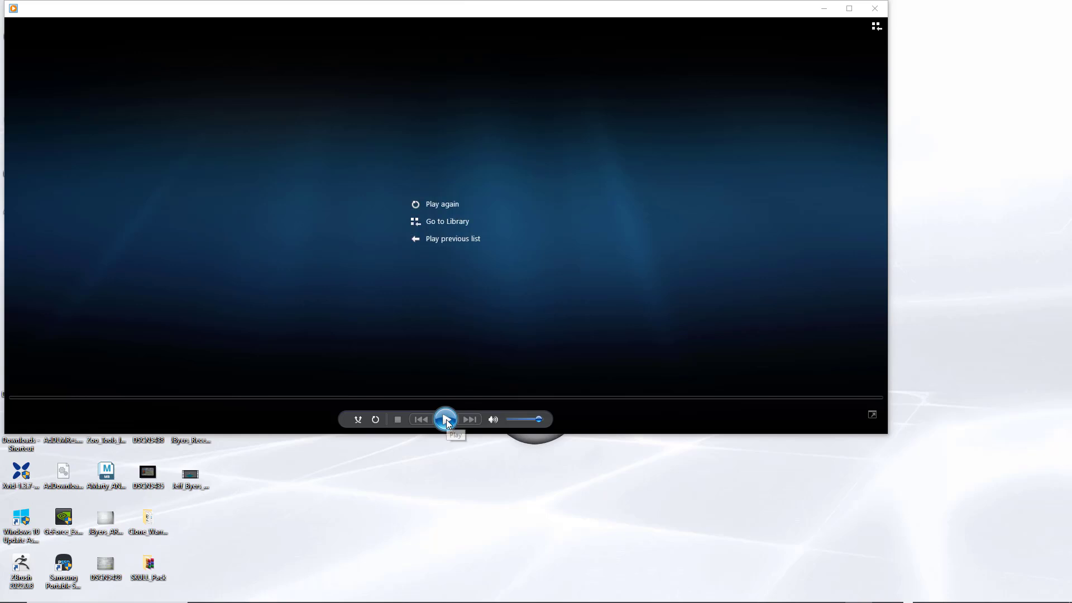
click(447, 420)
click(376, 420)
click(446, 420)
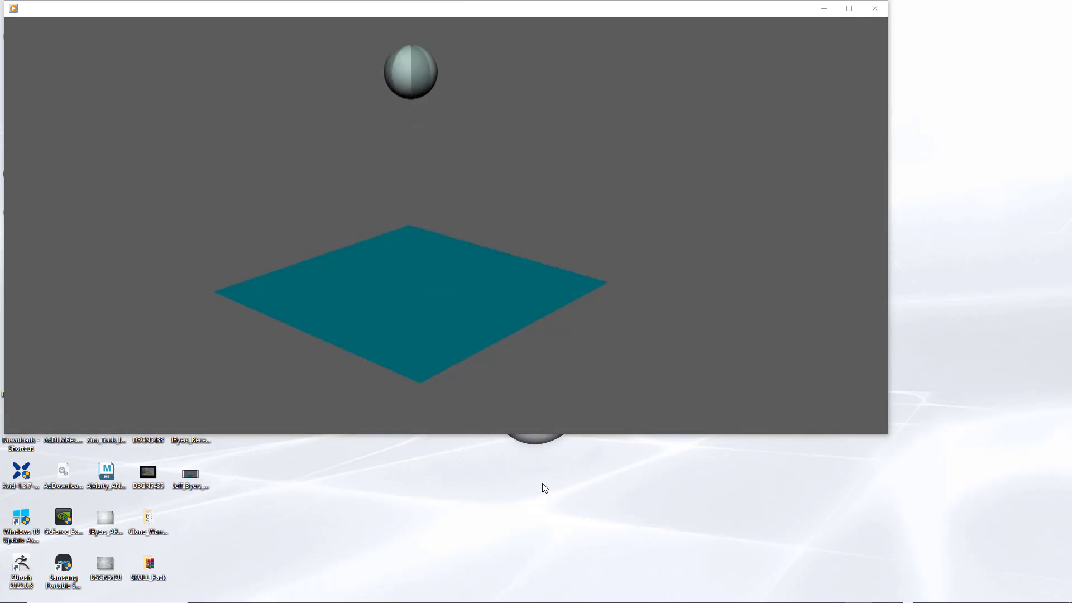
mouse_move(531, 425)
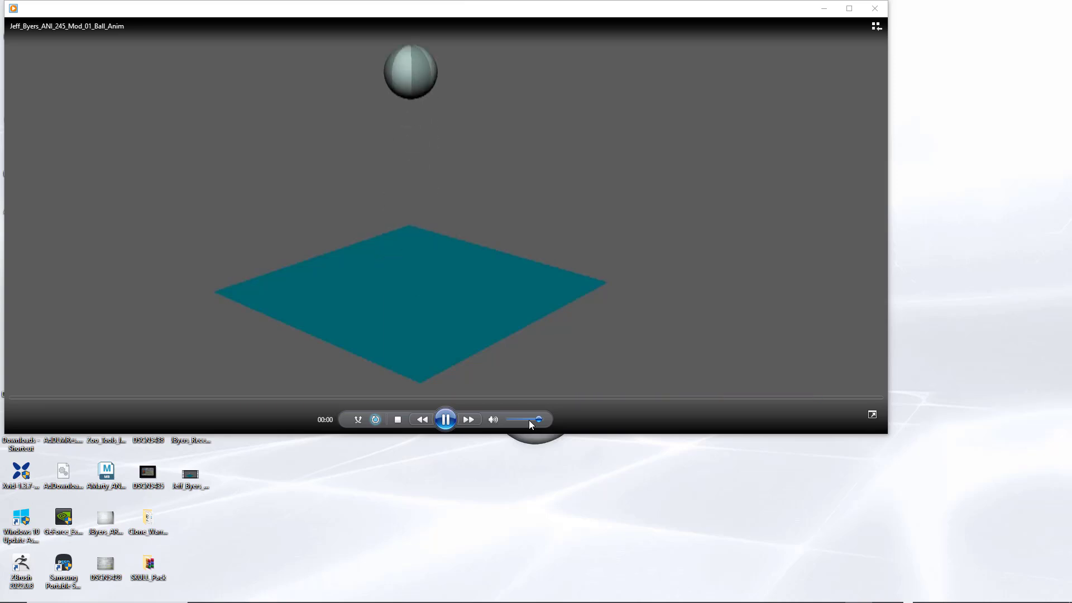
click(875, 9)
click(452, 517)
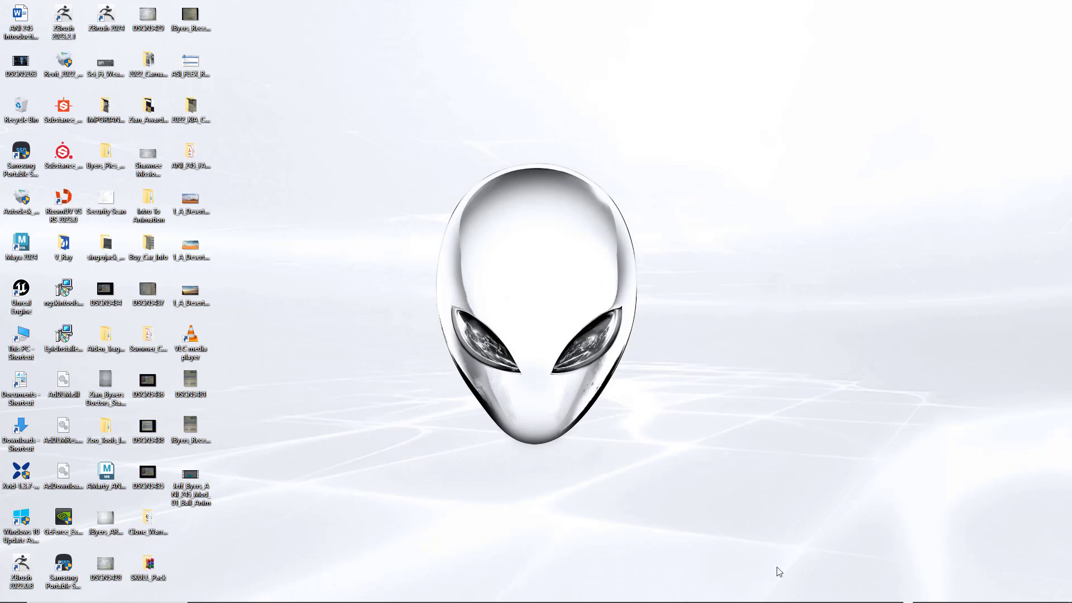
- Switch back to Maya and play the bouncing ball animation in the viewport, then stop the playback
click(776, 592)
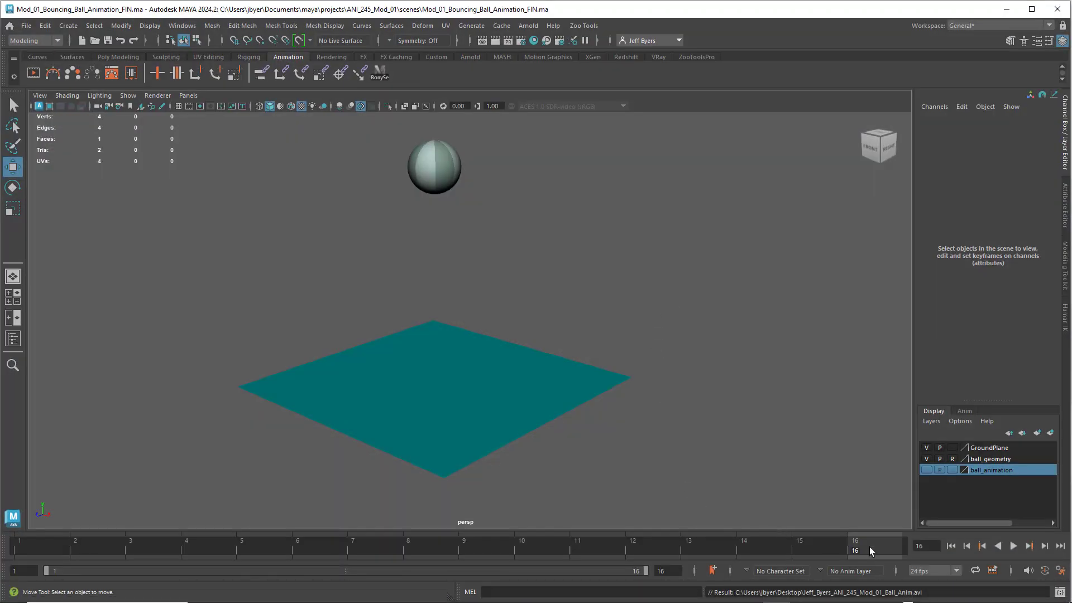
key(alt+v)
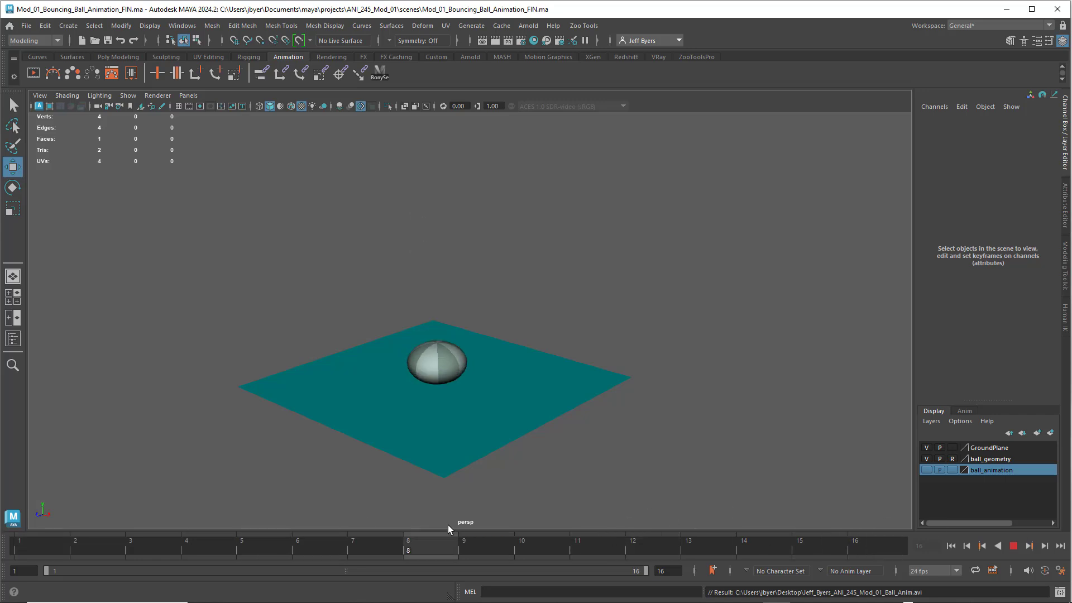
key(Escape)
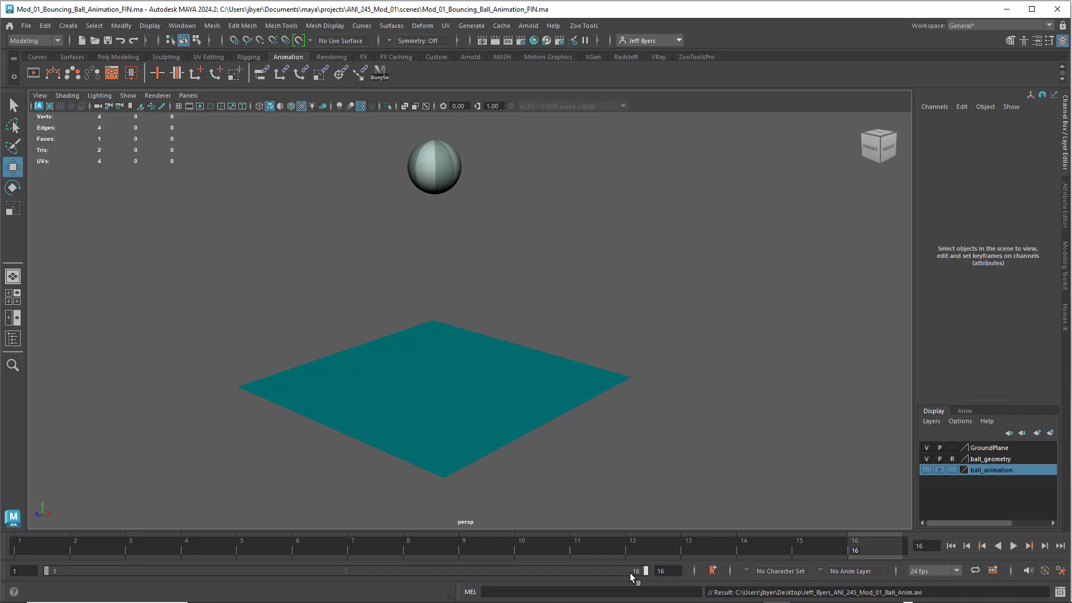
- Shorten the playback range to end at frame 15 and reopen the Playblast options
drag(626, 573, 617, 571)
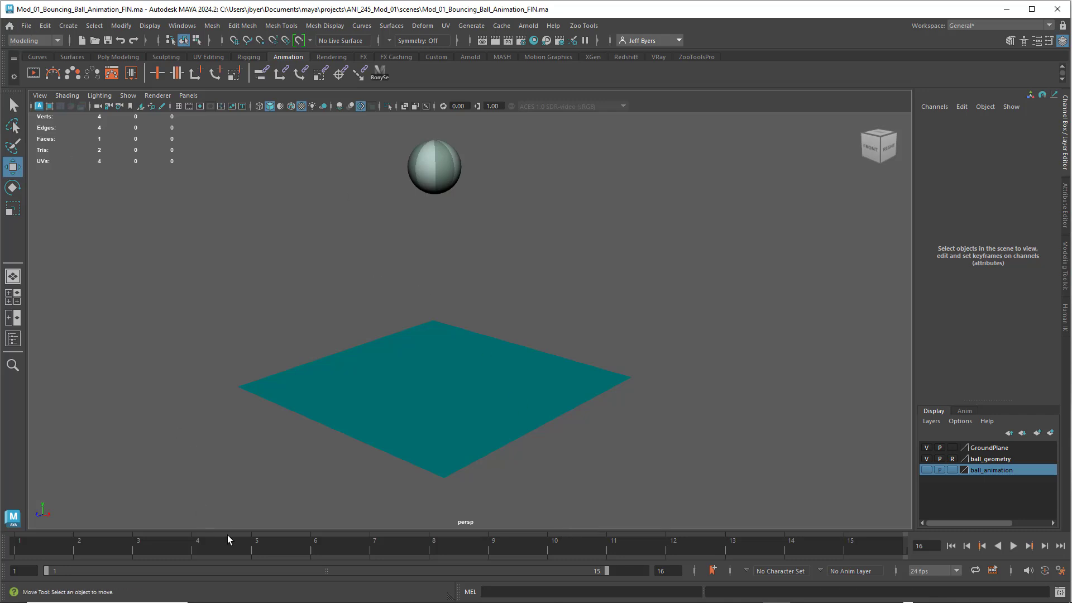
right_click(324, 546)
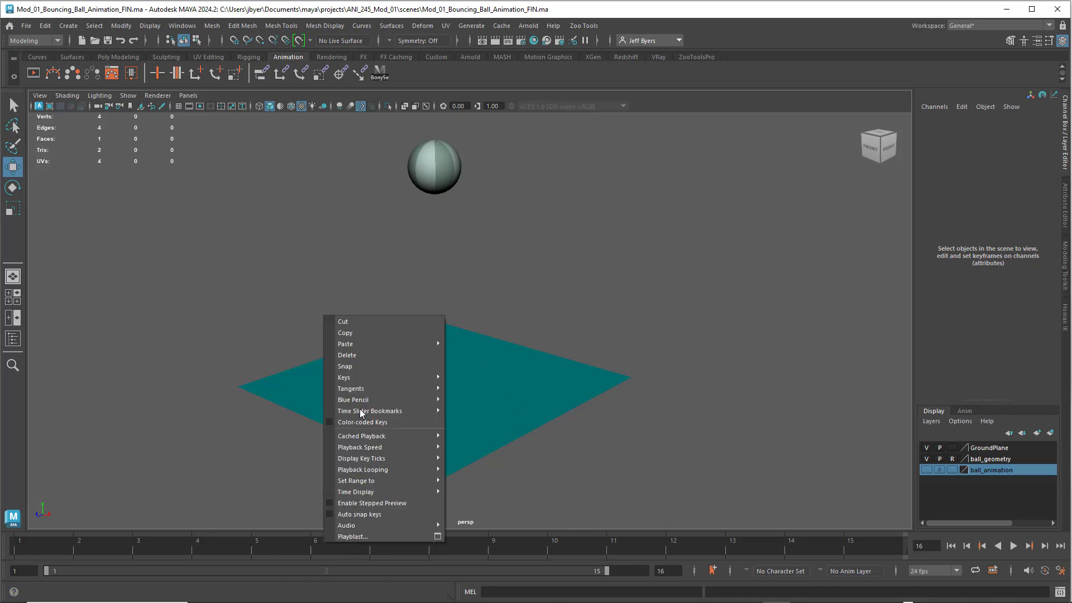
click(438, 537)
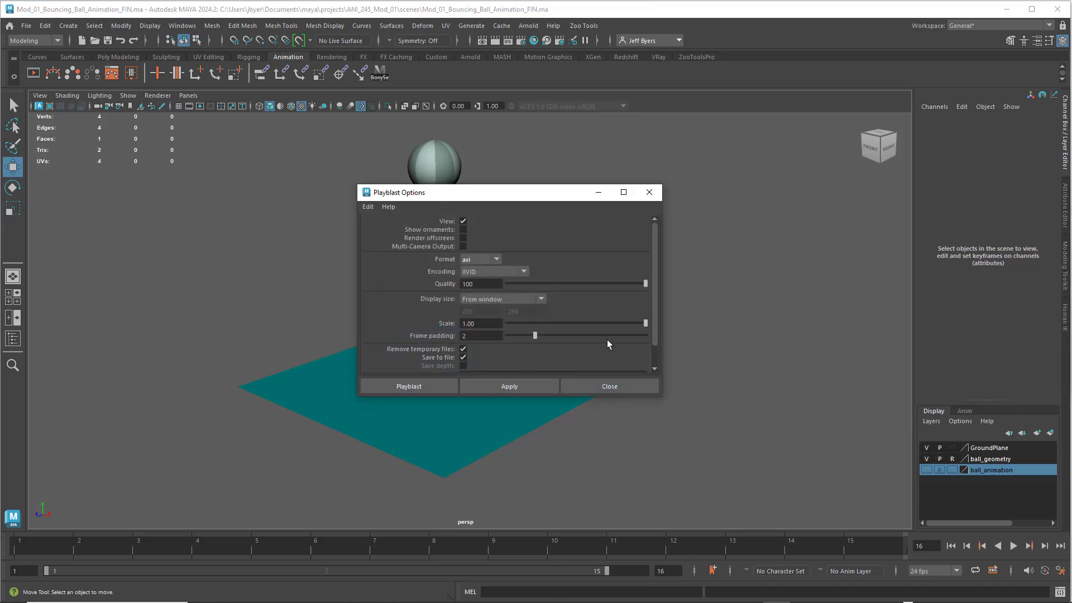
- Playblast the shortened animation to the Desktop, reusing the existing Ball_Anim file name with the suffix _02, and close the movie player
scroll(606, 342, down, 2)
click(503, 366)
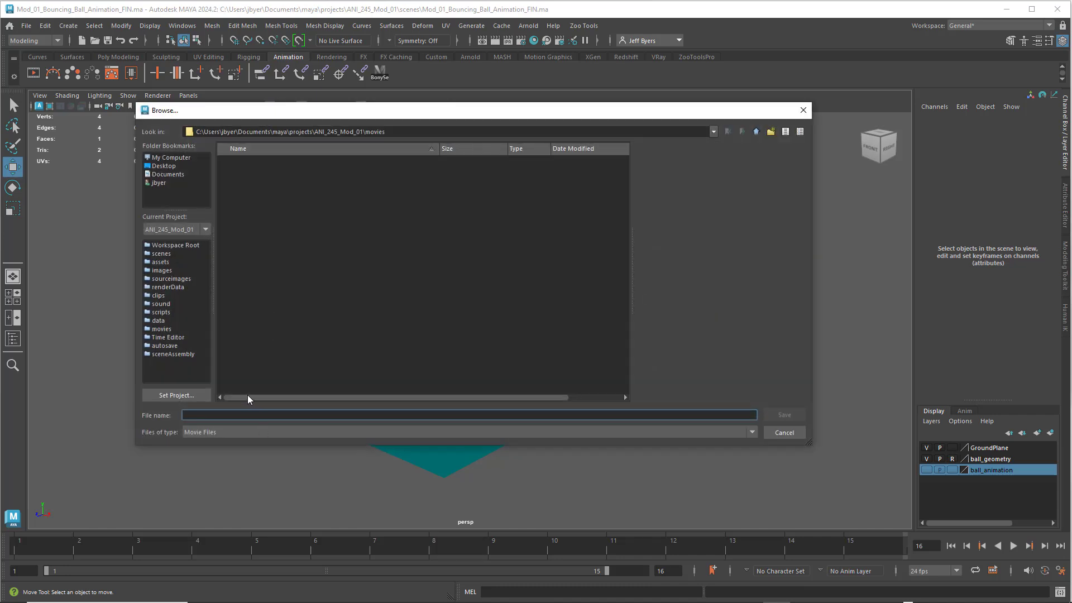
click(164, 166)
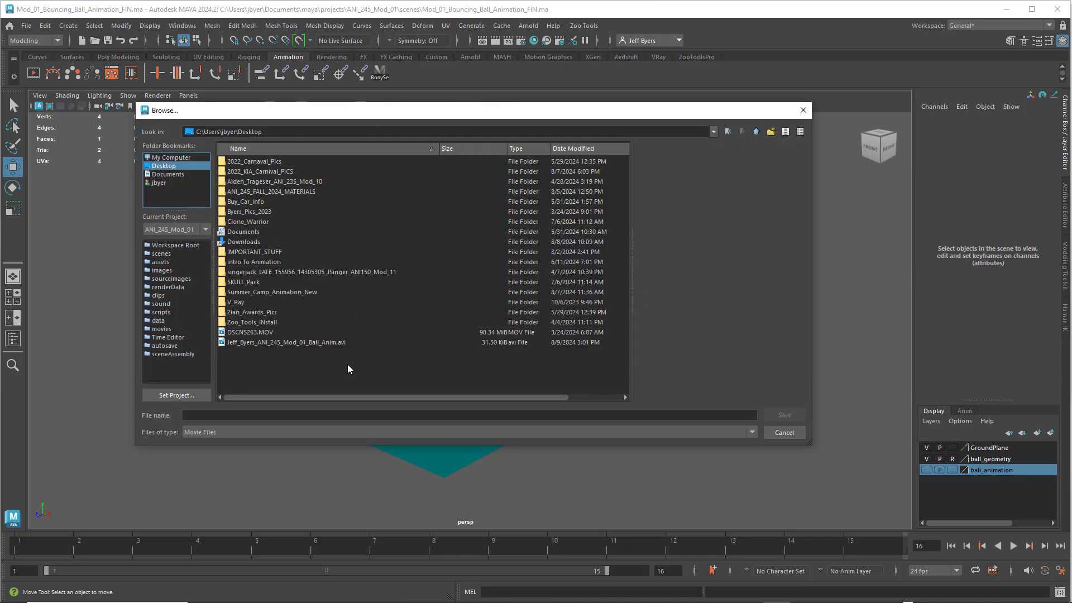
click(307, 342)
click(302, 414)
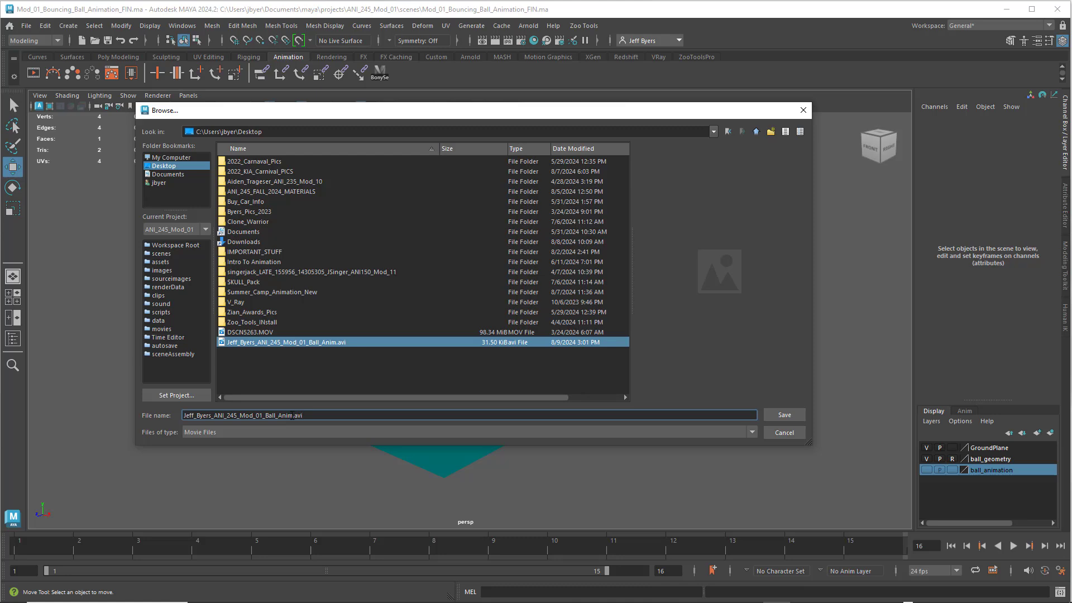
text(_02)
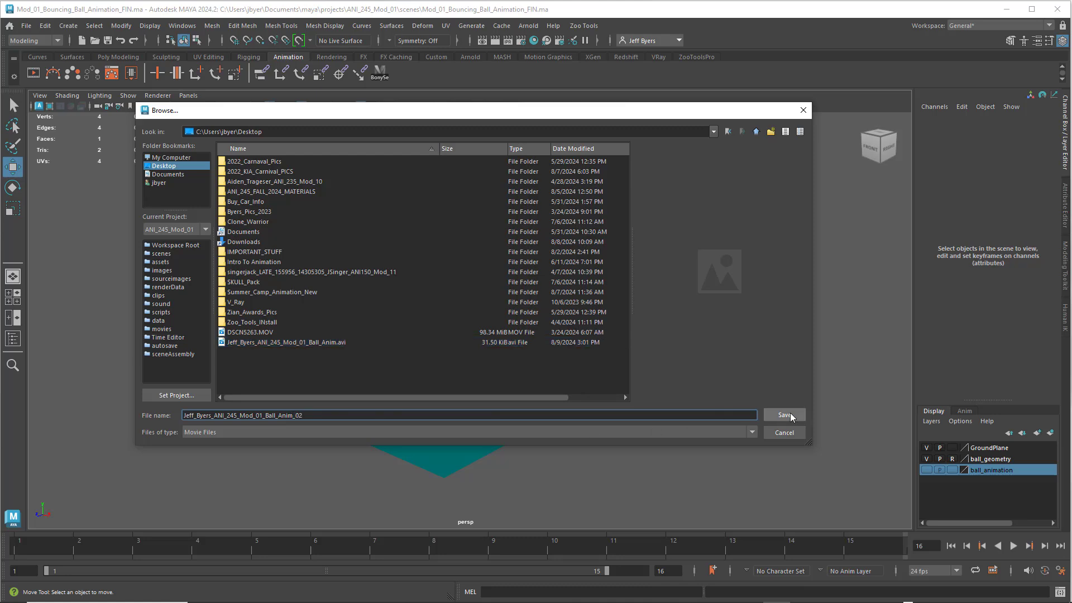
click(790, 415)
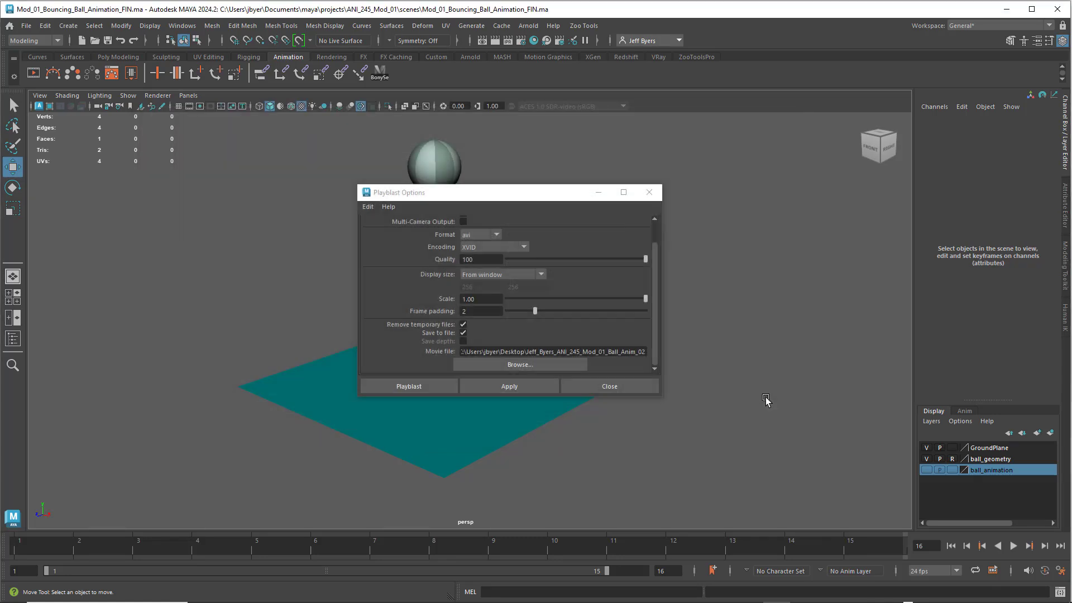
click(425, 391)
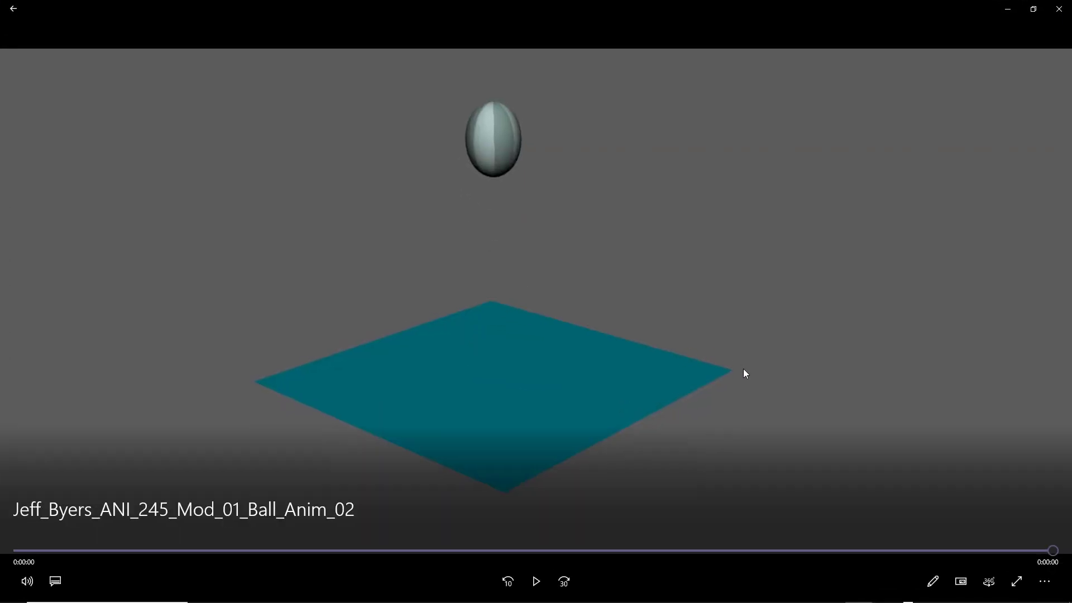
click(1063, 5)
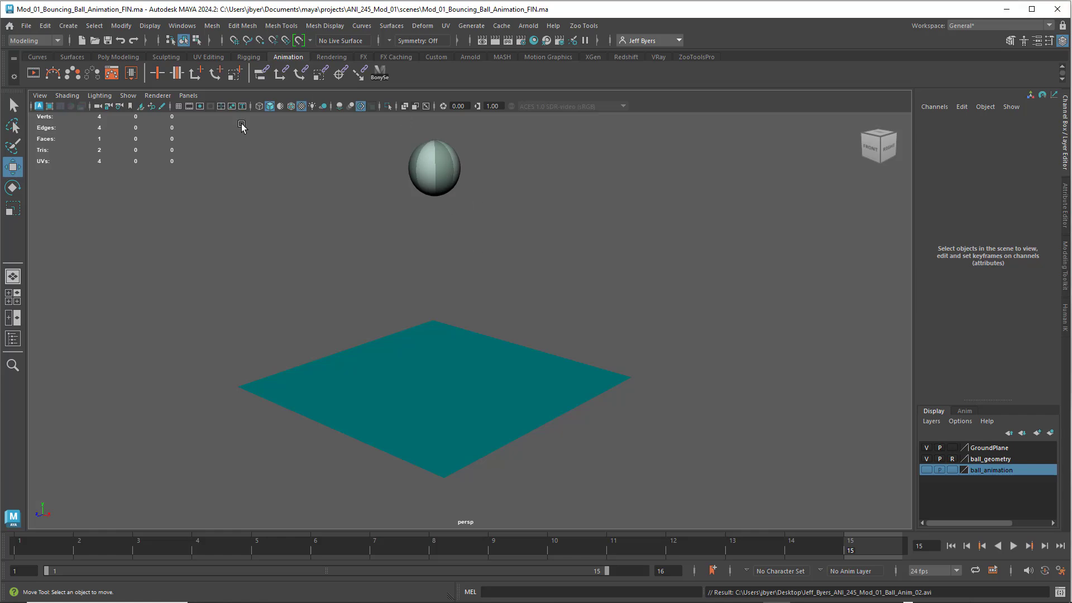
- Minimize Maya and open the new Ball_Anim_02 movie from the desktop with Windows Media Player
click(1004, 11)
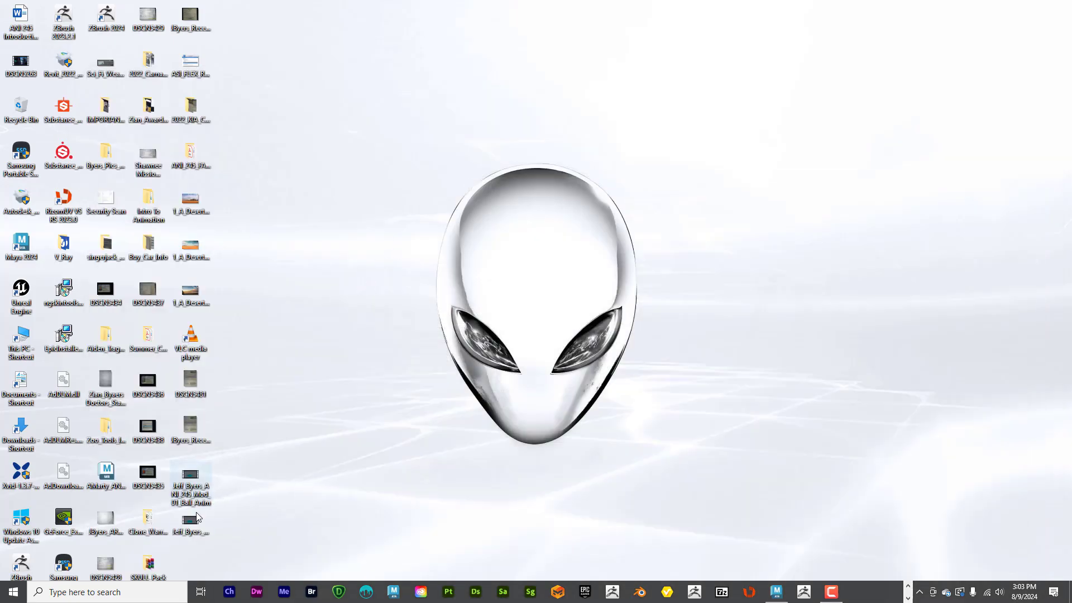
click(195, 523)
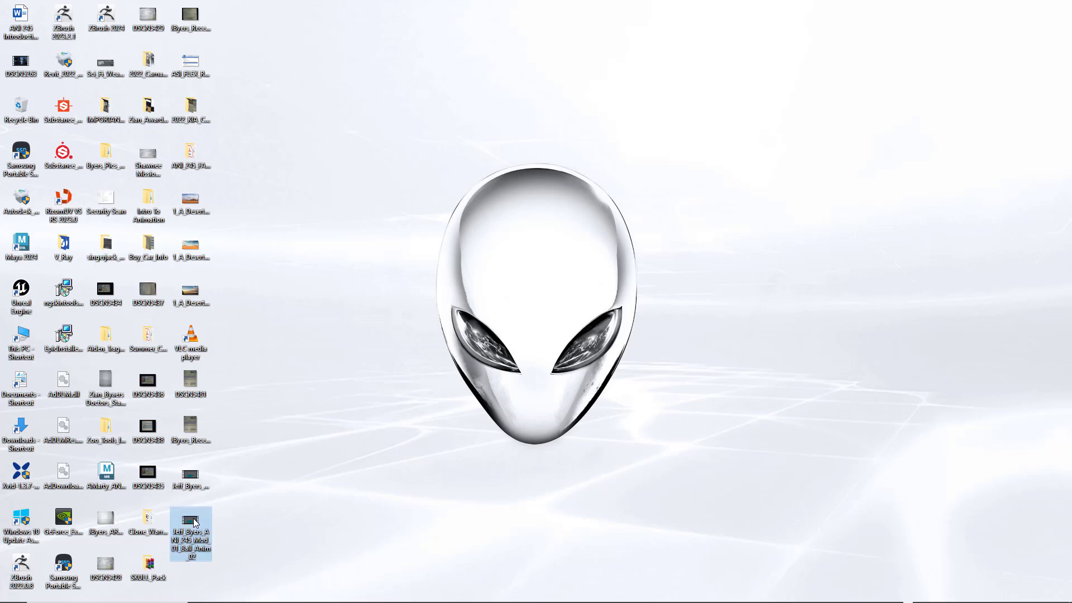
right_click(198, 524)
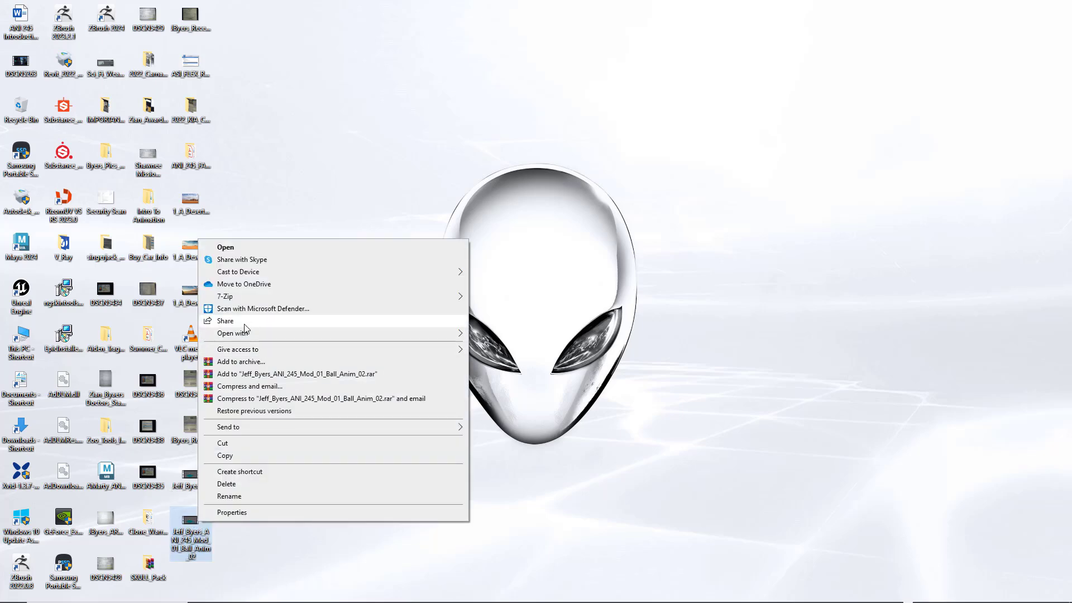
mouse_move(246, 339)
click(500, 386)
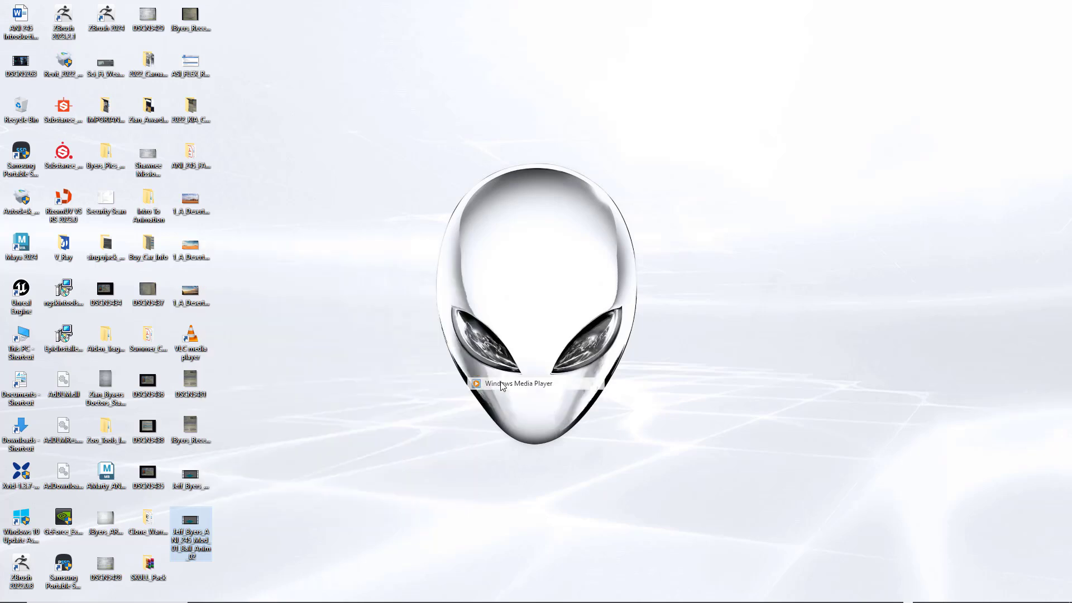